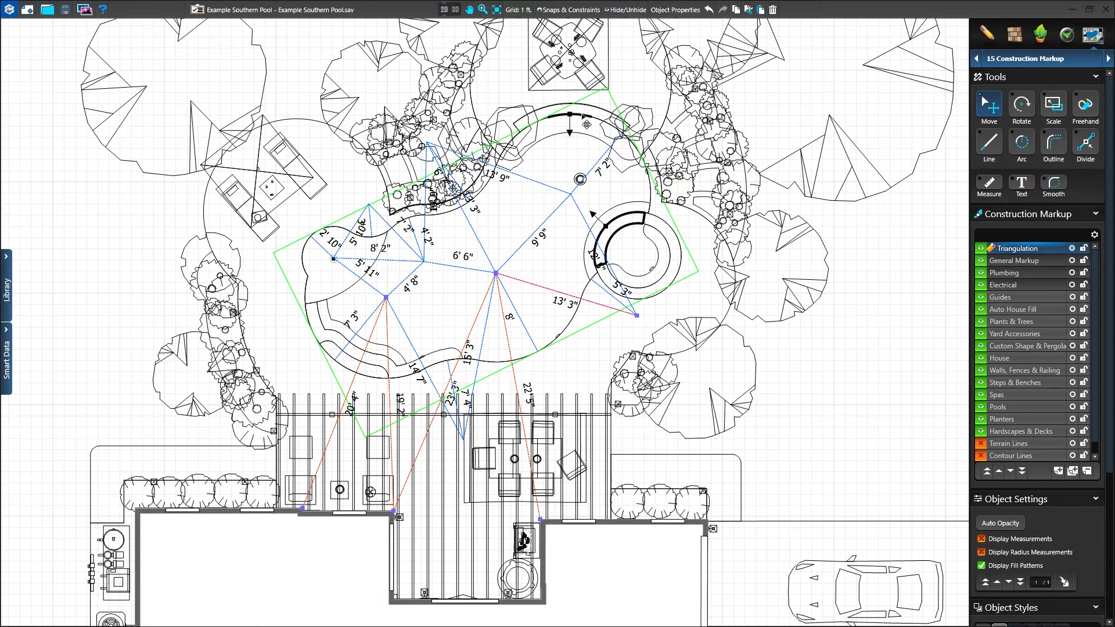
- Hide the Plants & Trees, Yard Accessories and Custom Shape & Pergola layers in the construction markup
{"action": "left_click", "coordinate": [981, 321]}
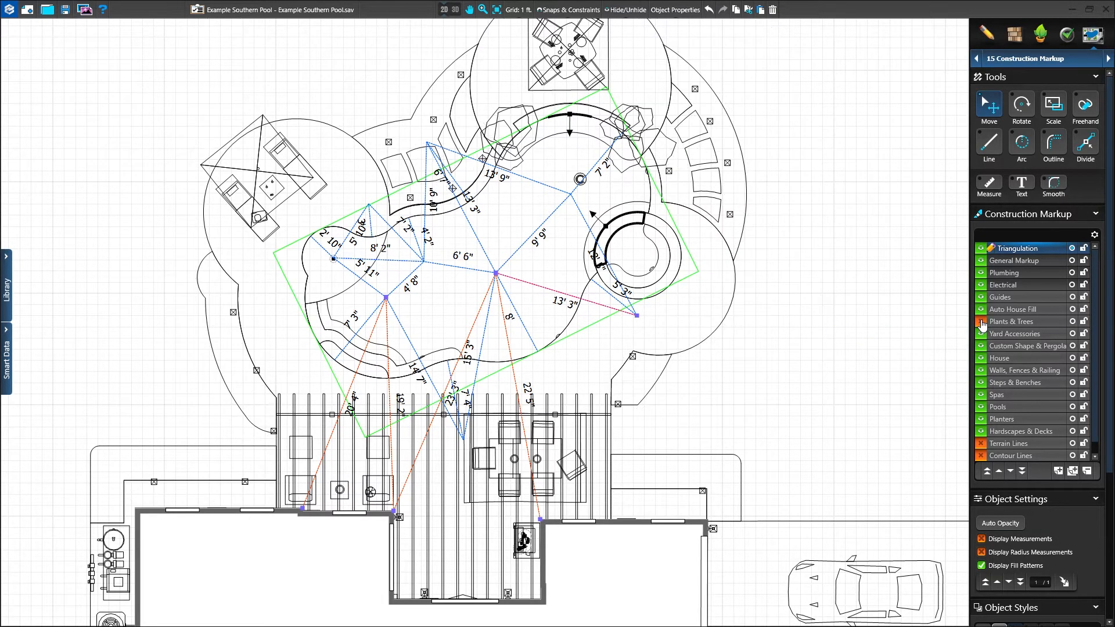
{"action": "left_click", "coordinate": [981, 334]}
{"action": "left_click", "coordinate": [981, 346]}
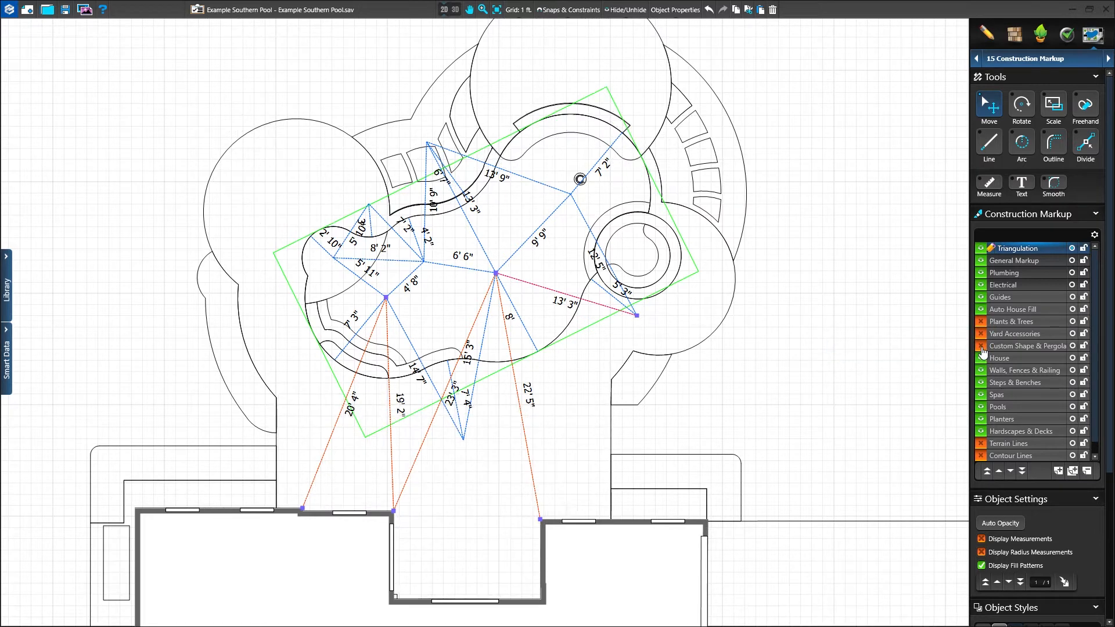
{"action": "left_click", "coordinate": [743, 363]}
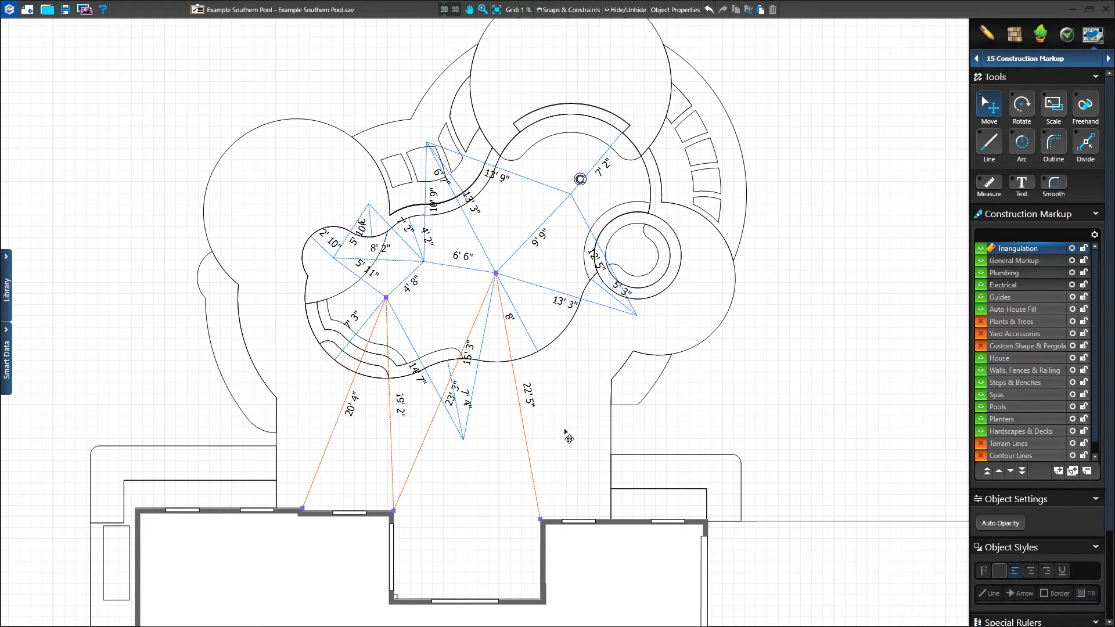
- Re-anchor the triangulation ruler's orange reference lines to the patio's two outer corners and the two corners of the house recess
{"action": "scroll", "coordinate": [456, 296], "scroll_direction": "down", "scroll_amount": 2}
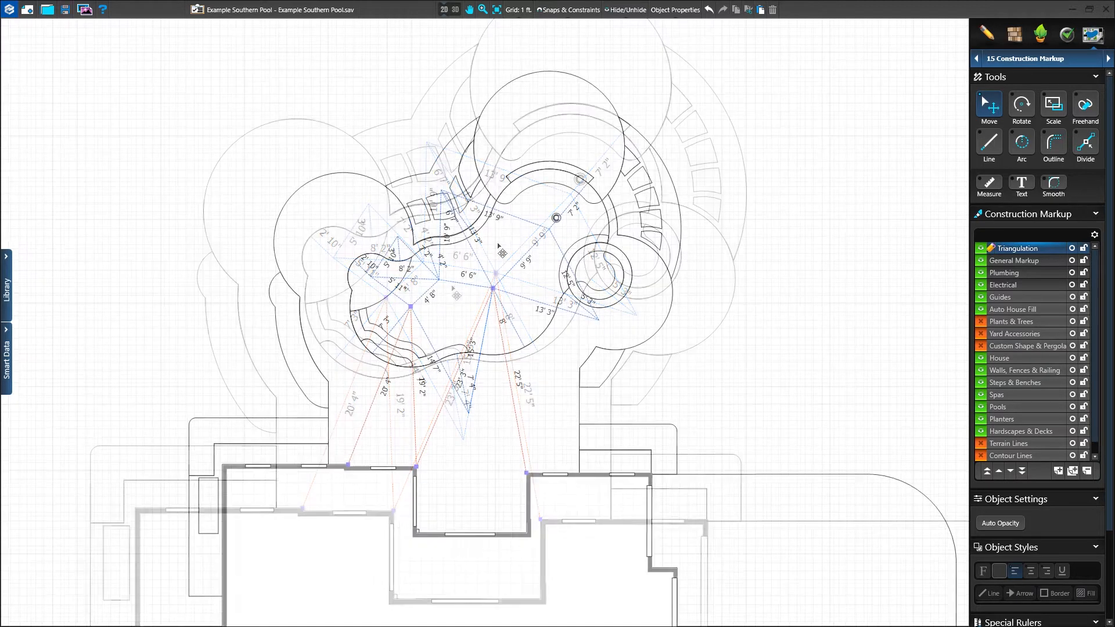
{"action": "left_click", "coordinate": [509, 376]}
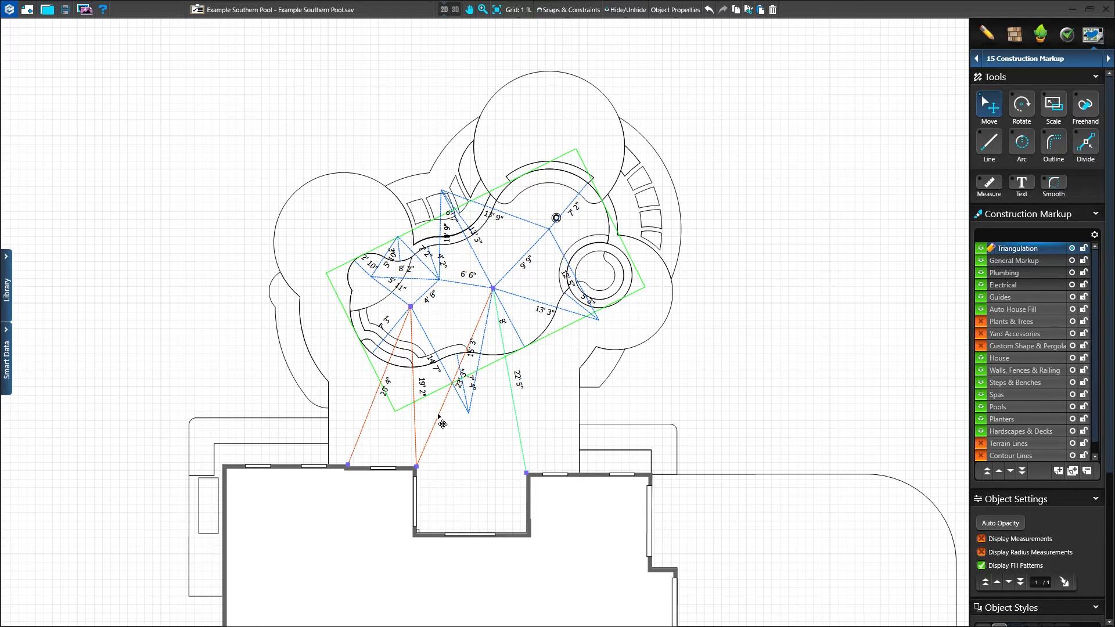
{"action": "left_click", "coordinate": [414, 427]}
{"action": "left_click_drag", "start_coordinate": [347, 465], "coordinate": [223, 465]}
{"action": "left_click", "coordinate": [415, 466]}
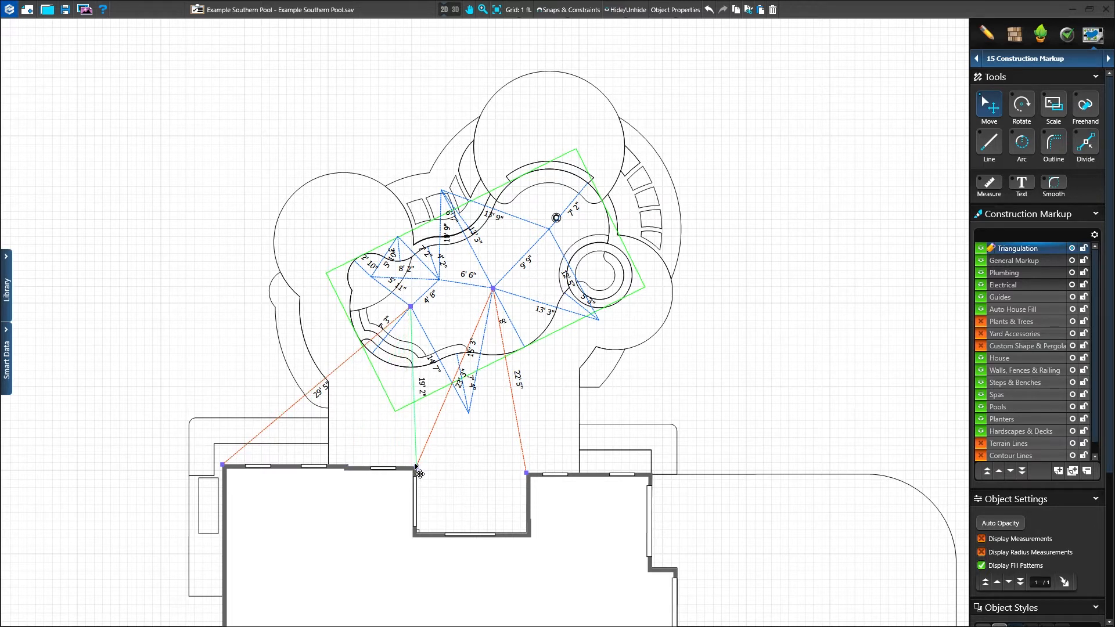
{"action": "left_click_drag", "start_coordinate": [526, 473], "coordinate": [579, 426]}
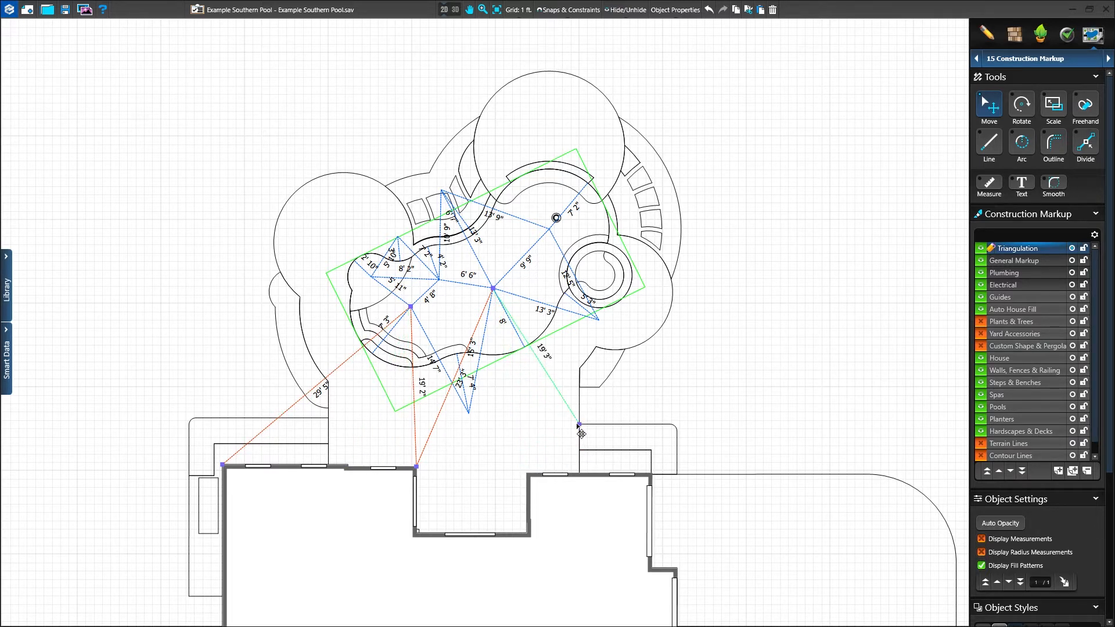
{"action": "left_click_drag", "start_coordinate": [417, 466], "coordinate": [527, 472]}
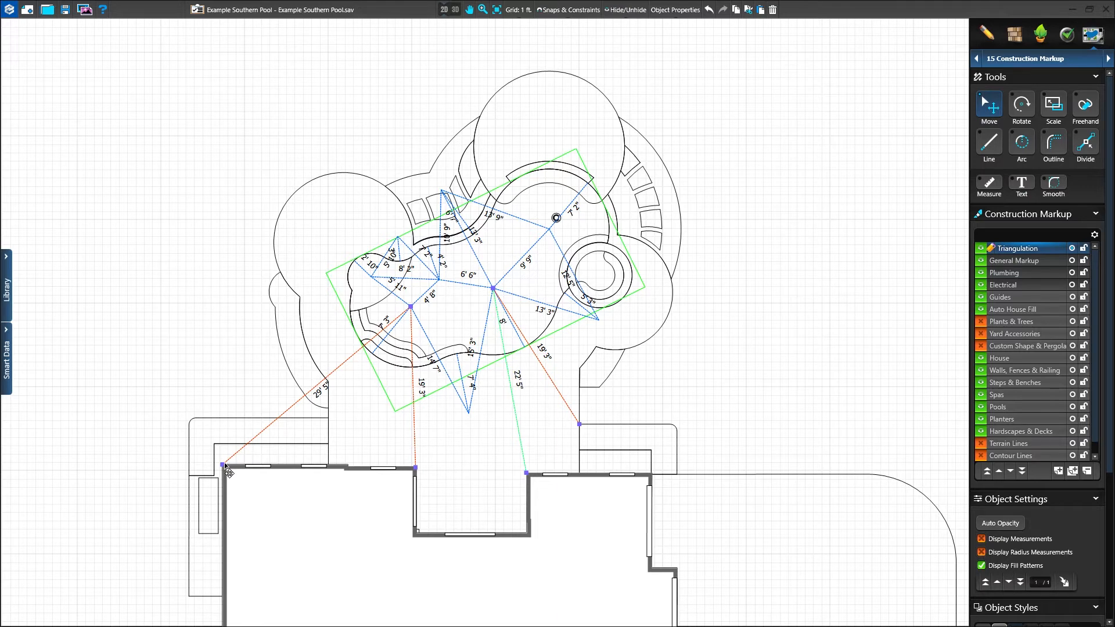
{"action": "left_click_drag", "start_coordinate": [224, 464], "coordinate": [328, 417]}
{"action": "left_click", "coordinate": [378, 435]}
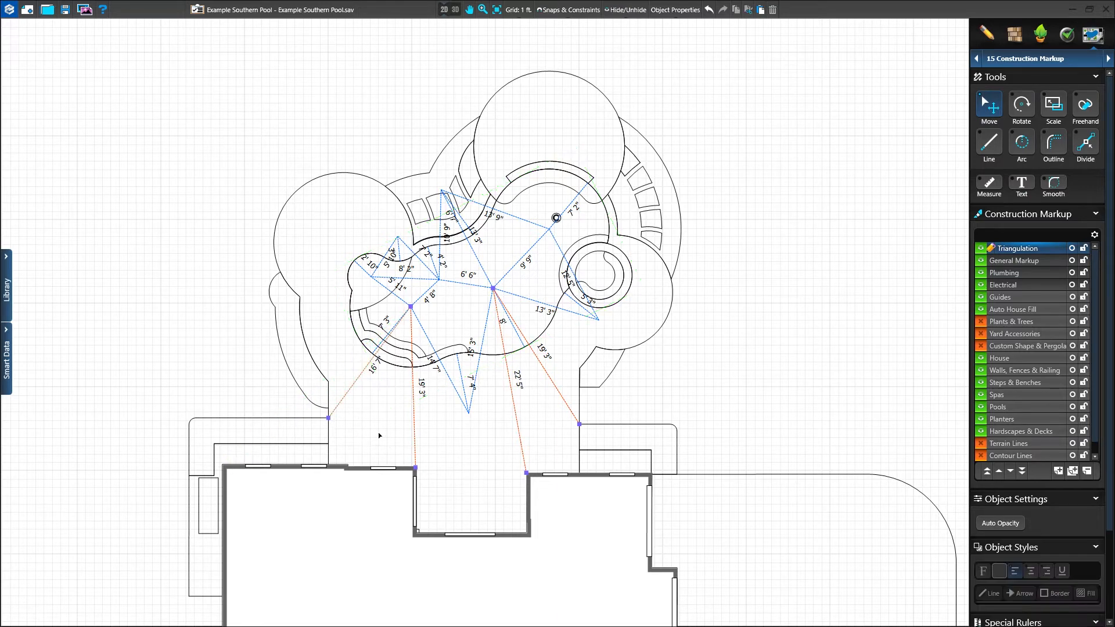
- Delete the triangulation segment that connects the two neighbouring interior points in the middle of the pool
{"action": "scroll", "coordinate": [517, 255], "scroll_direction": "up", "scroll_amount": 2}
{"action": "left_click", "coordinate": [517, 260]}
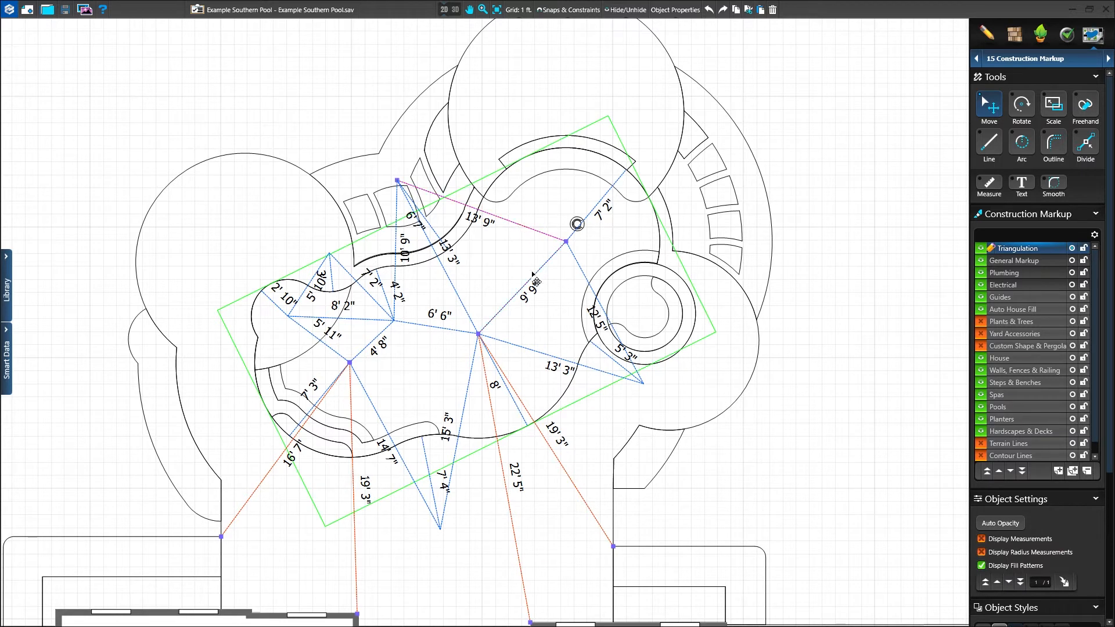
{"action": "mouse_move", "coordinate": [566, 241]}
{"action": "left_mouse_down"}
{"action": "mouse_move", "coordinate": [531, 274]}
{"action": "mouse_move", "coordinate": [563, 325]}
{"action": "mouse_move", "coordinate": [566, 242]}
{"action": "left_mouse_up"}
{"action": "left_click", "coordinate": [504, 284]}
{"action": "left_click", "coordinate": [441, 327]}
{"action": "key", "text": "Delete"}
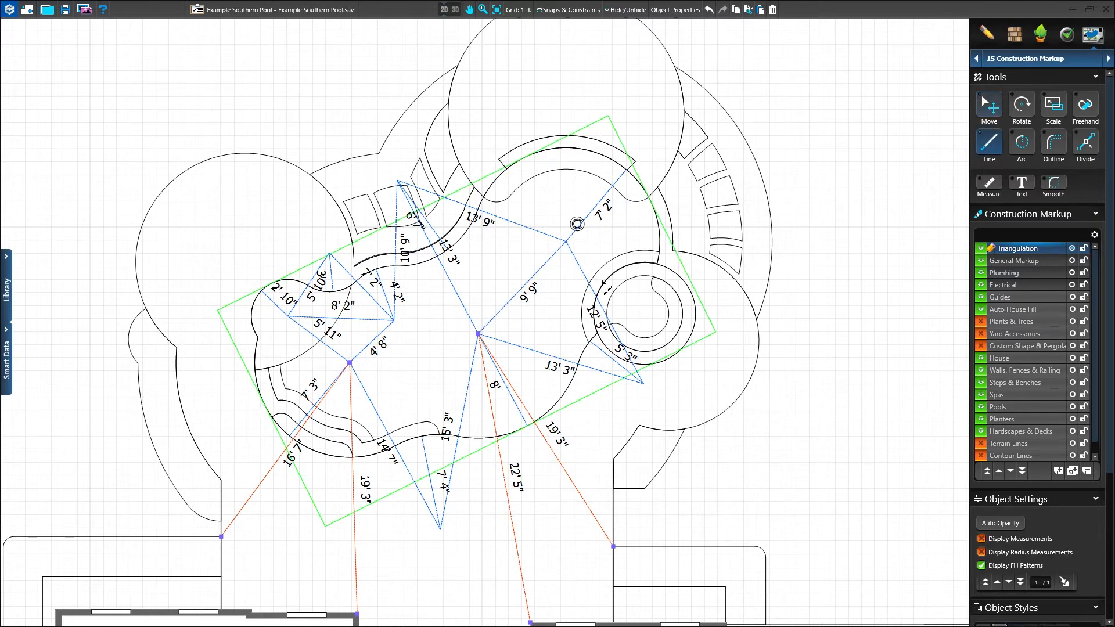
- Draw a line between the two interior pool points where the segment is missing and display its measurement
{"action": "left_click", "coordinate": [394, 321]}
{"action": "left_click", "coordinate": [477, 334]}
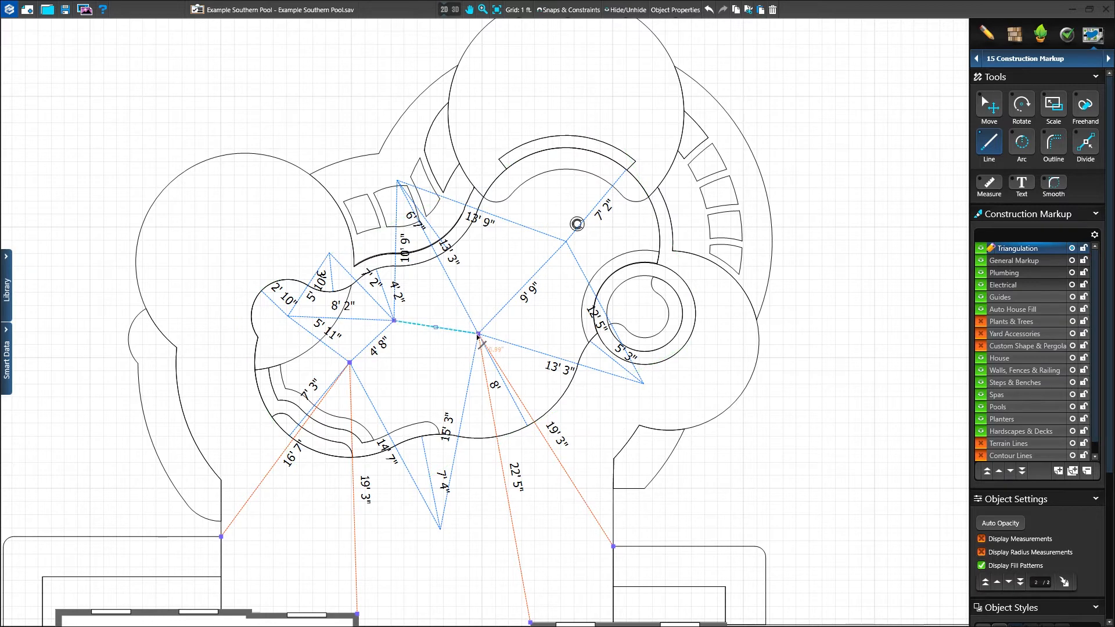
{"action": "key", "text": "Escape"}
{"action": "left_click", "coordinate": [982, 539]}
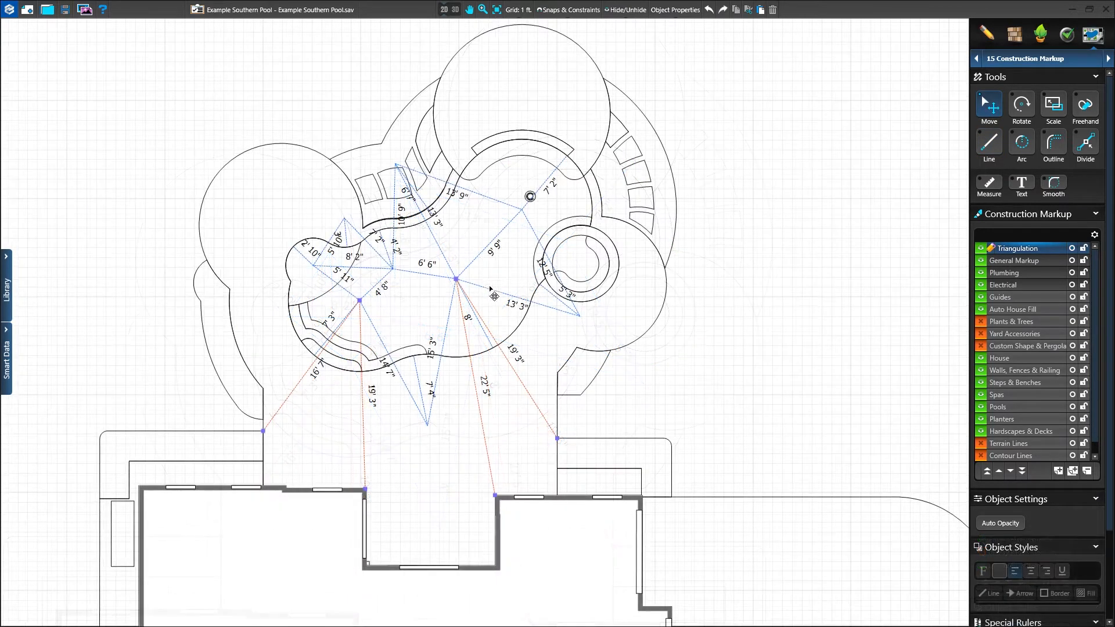
- Set the line thickness of the triangulation ruler's orange reference lines to 1.5
{"action": "left_click", "coordinate": [475, 387]}
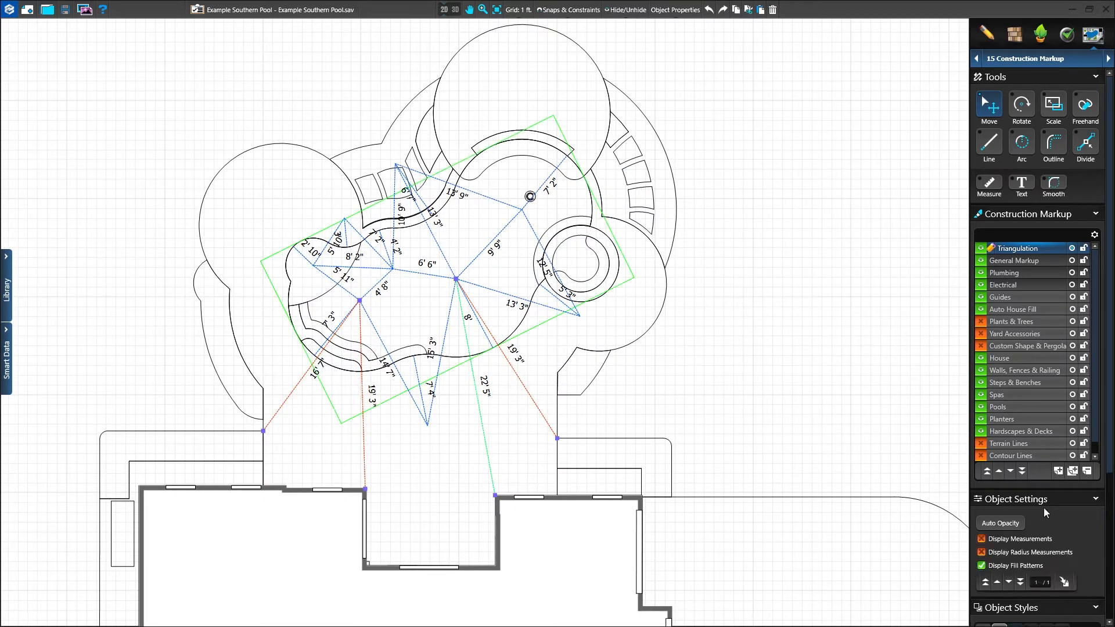
{"action": "left_click", "coordinate": [1110, 519]}
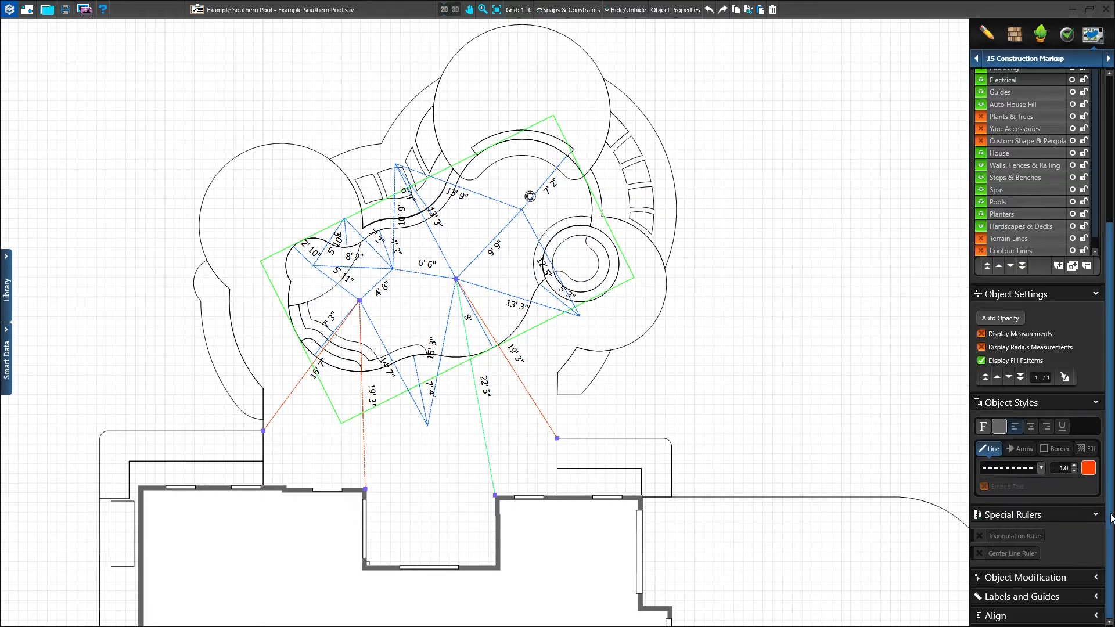
{"action": "left_click", "coordinate": [1075, 465]}
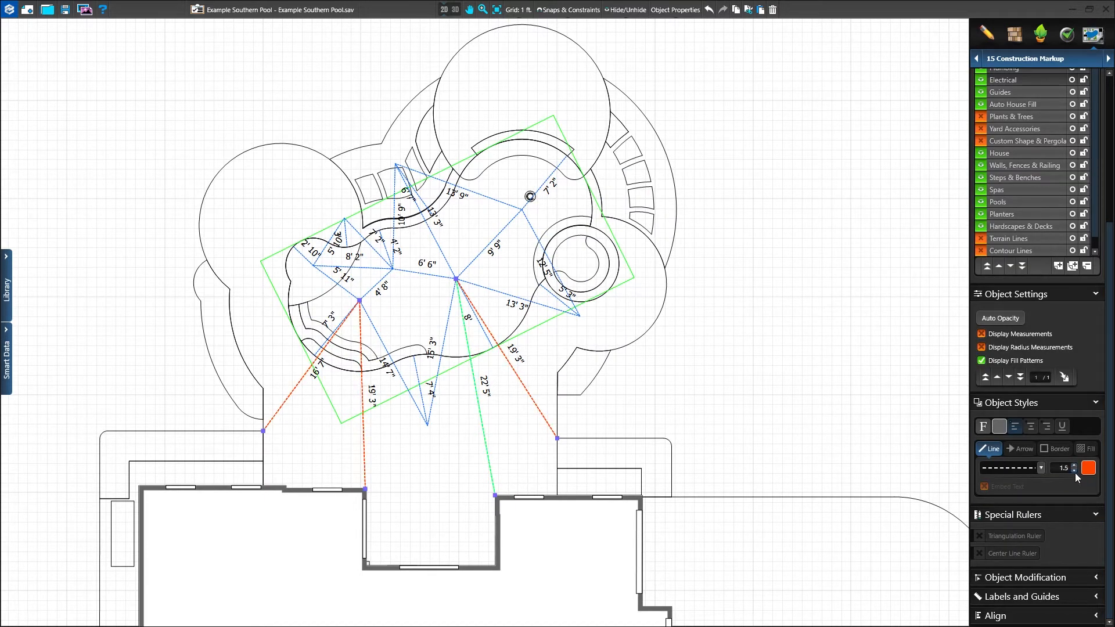
- Style the ruler's blue triangulation lines as solid with a thickness of 2.0 and pick a new line color
{"action": "left_click", "coordinate": [476, 257]}
{"action": "left_click", "coordinate": [1039, 468]}
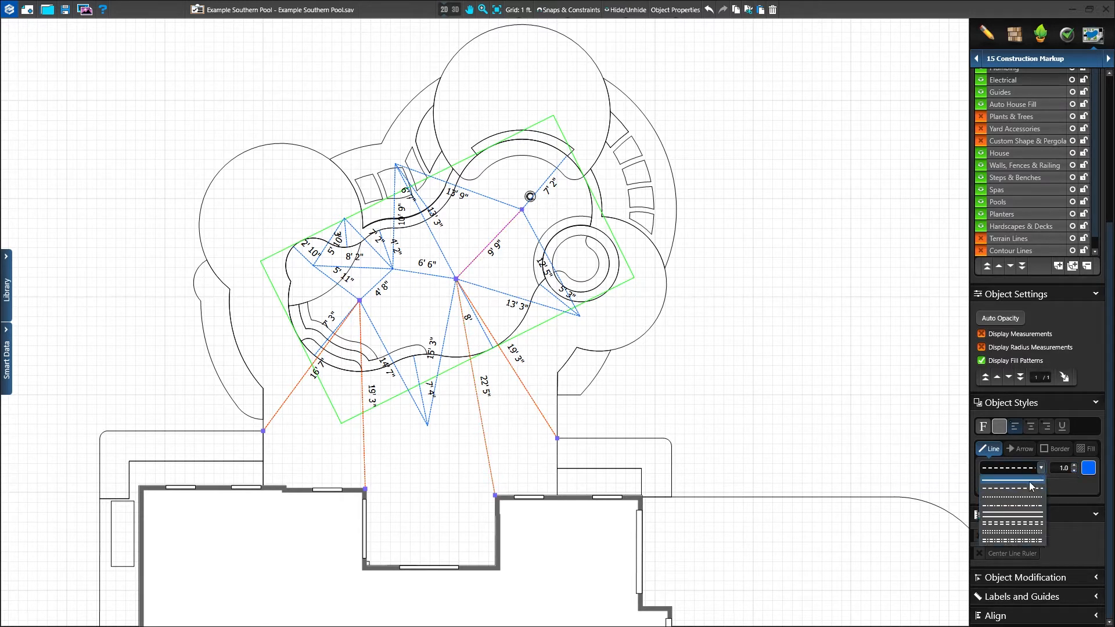
{"action": "left_click", "coordinate": [1030, 482]}
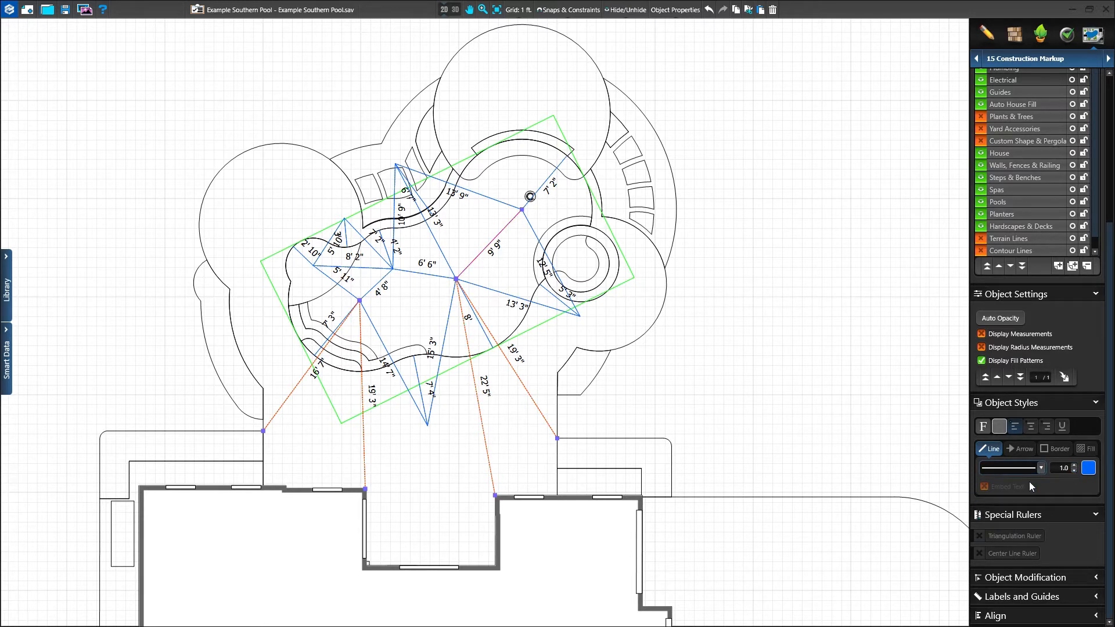
{"action": "left_click", "coordinate": [1073, 465]}
{"action": "left_click", "coordinate": [1089, 468]}
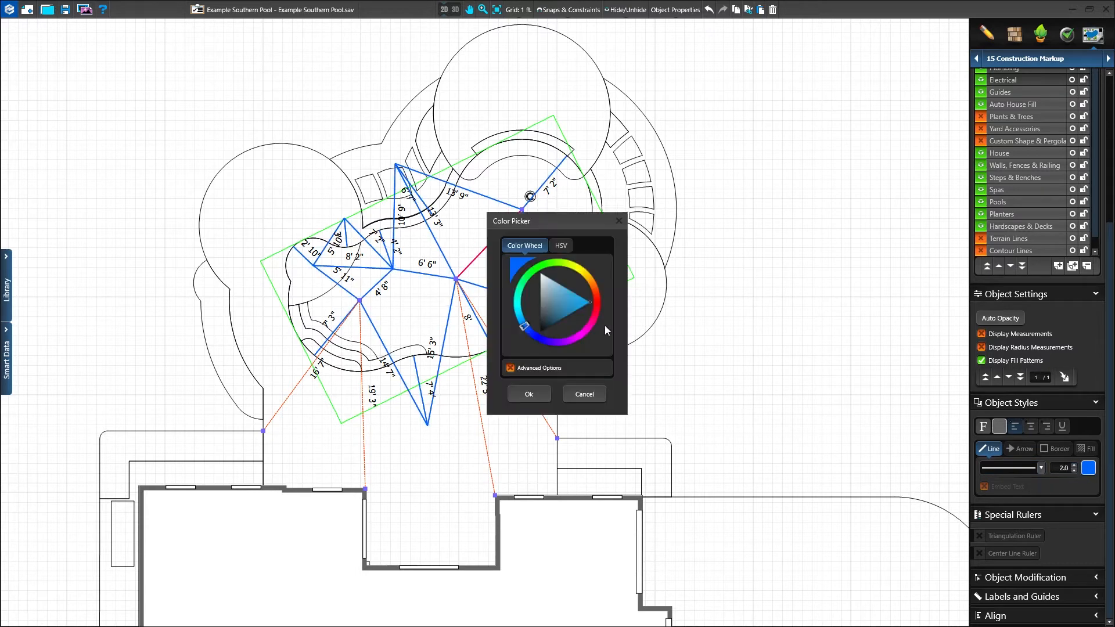
{"action": "left_click_drag", "start_coordinate": [550, 313], "coordinate": [542, 347]}
{"action": "left_click", "coordinate": [532, 395]}
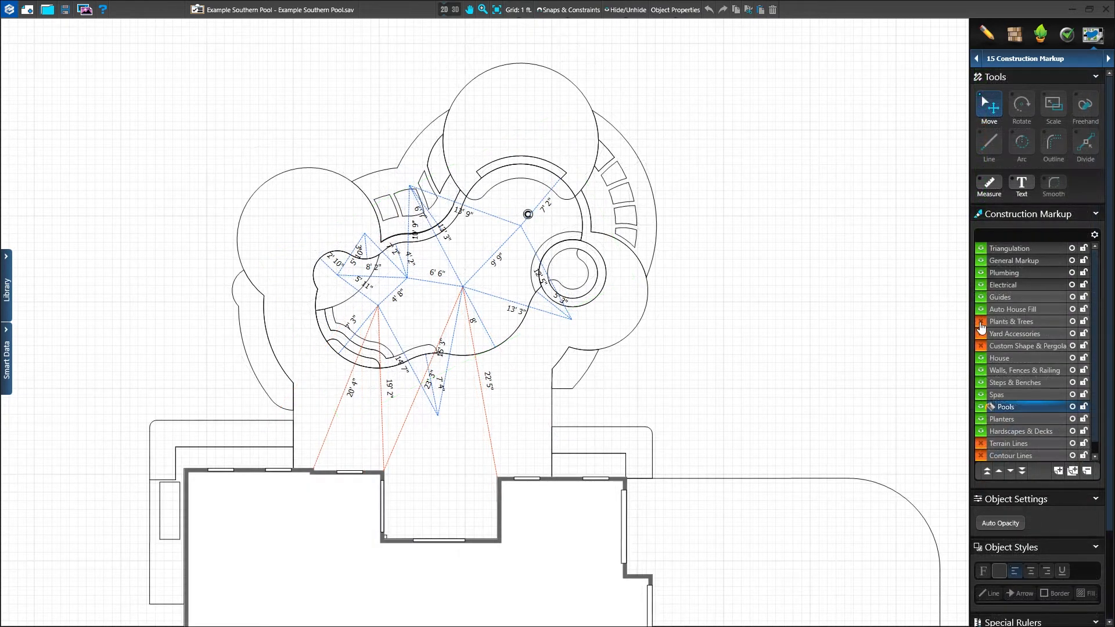
- Show the Plants & Trees, Yard Accessories and Custom Shape & Pergola layers again
{"action": "left_click", "coordinate": [981, 323]}
{"action": "left_click", "coordinate": [981, 334]}
{"action": "left_click", "coordinate": [981, 335]}
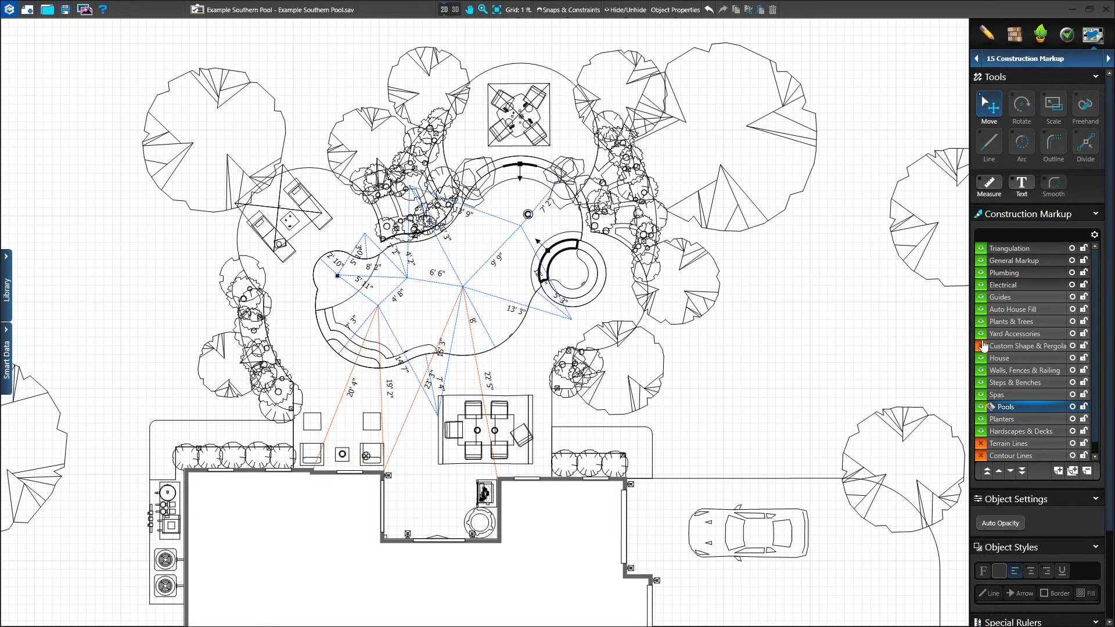
{"action": "left_click", "coordinate": [981, 346]}
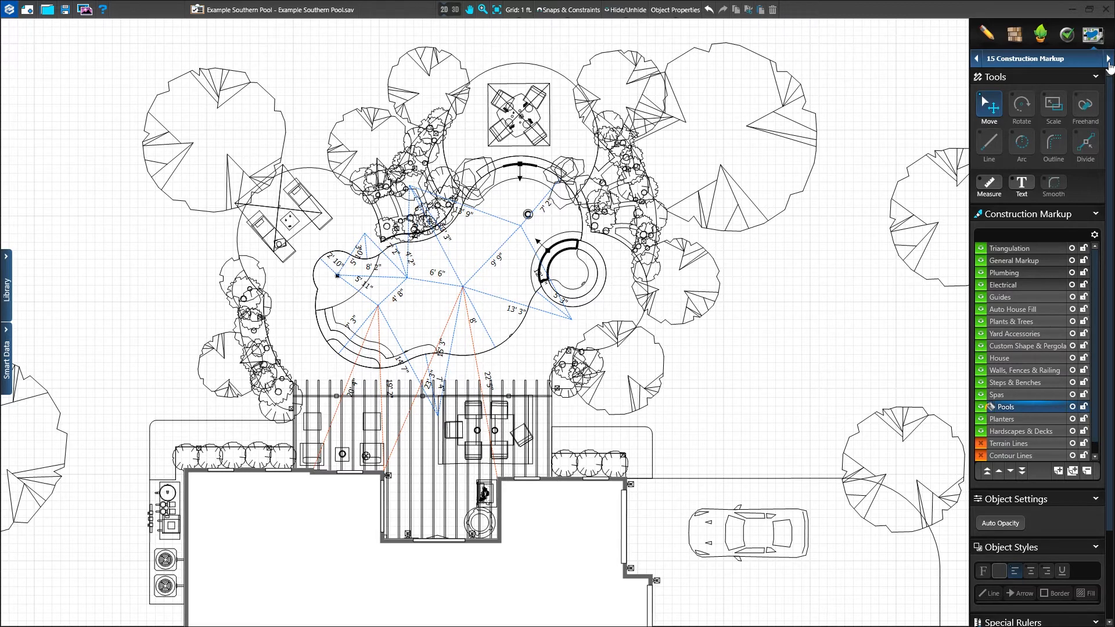
- In Page Layout, exclude Plants & Trees, Yard Accessories and Custom Shape & Pergola from the page's 2D plan view
{"action": "left_click", "coordinate": [1108, 59]}
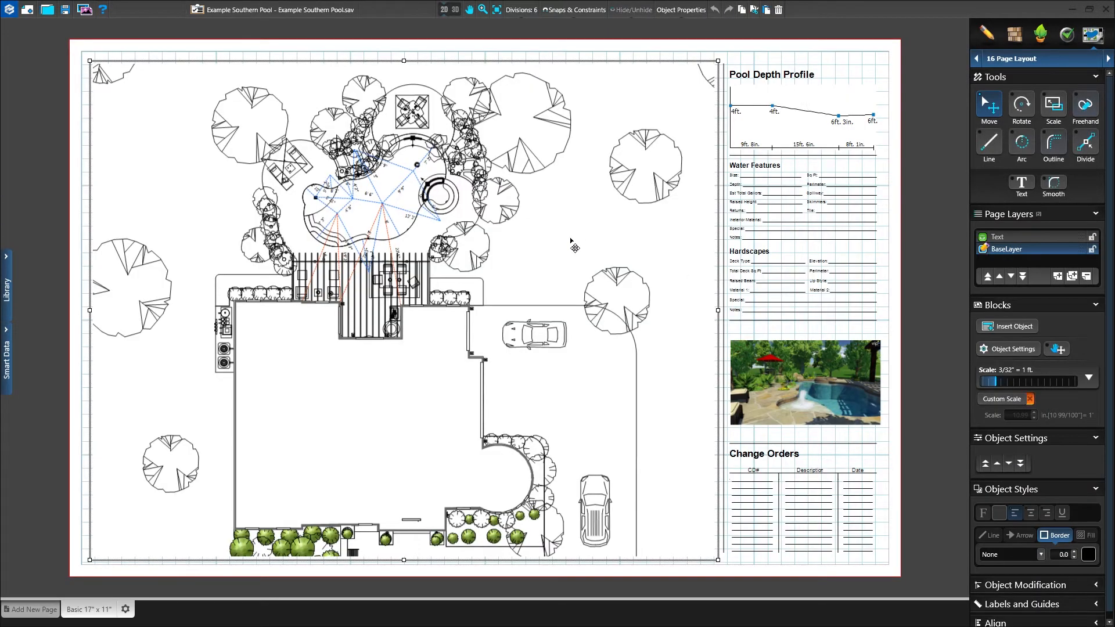
{"action": "left_click", "coordinate": [1007, 349]}
{"action": "left_click", "coordinate": [461, 214]}
{"action": "left_click", "coordinate": [461, 203]}
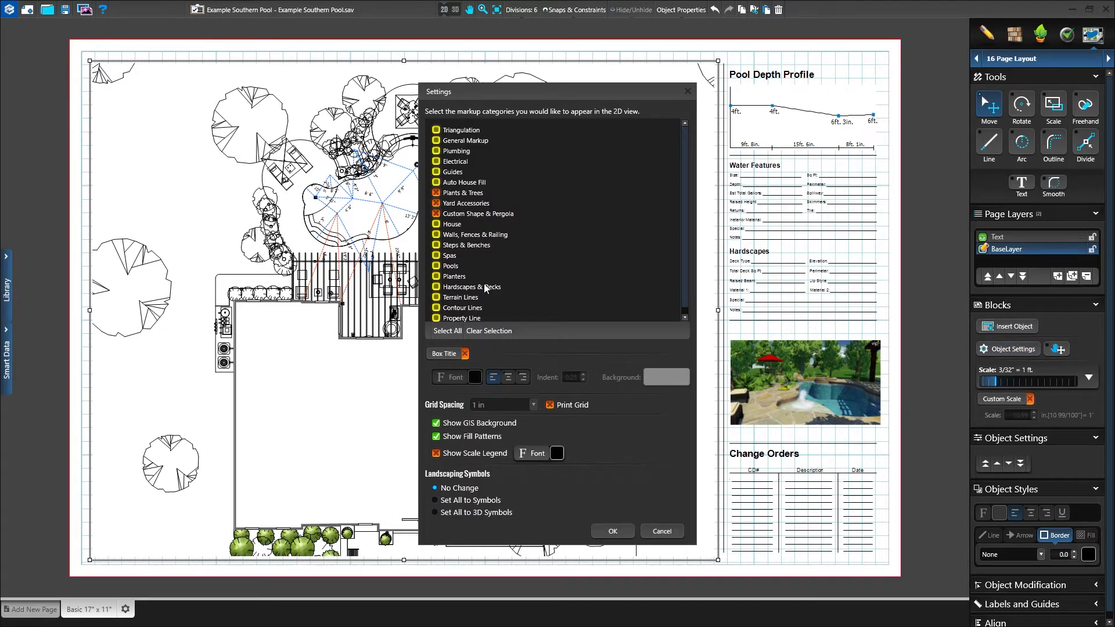
{"action": "left_click", "coordinate": [626, 526]}
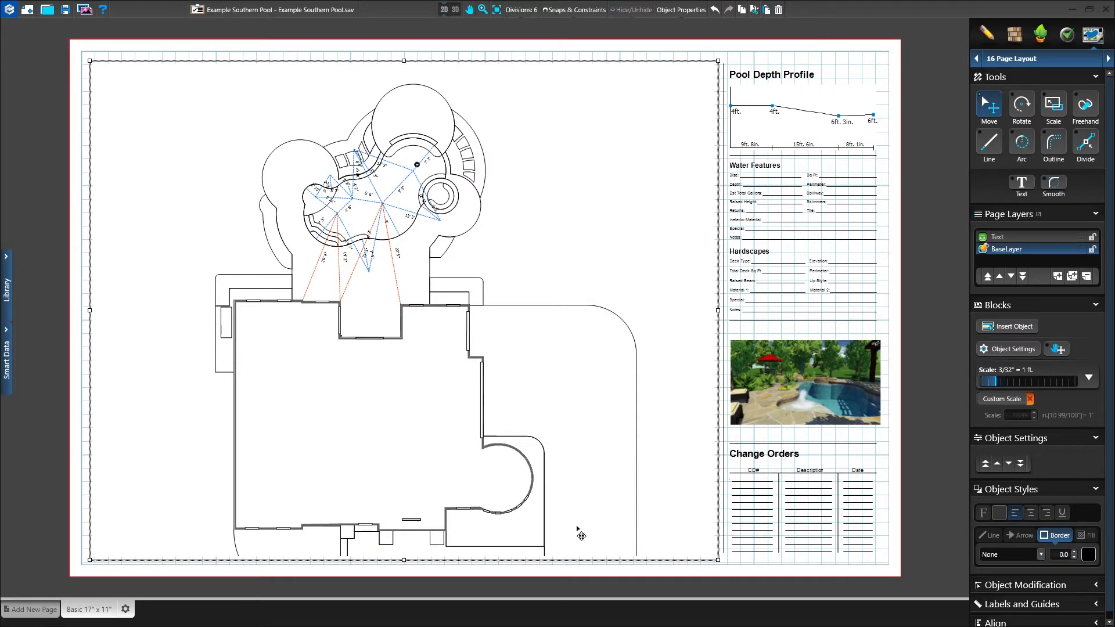
- Add a new page and exclude Yard Accessories from its 2D plan view
{"action": "left_click", "coordinate": [40, 609]}
{"action": "left_click", "coordinate": [477, 395]}
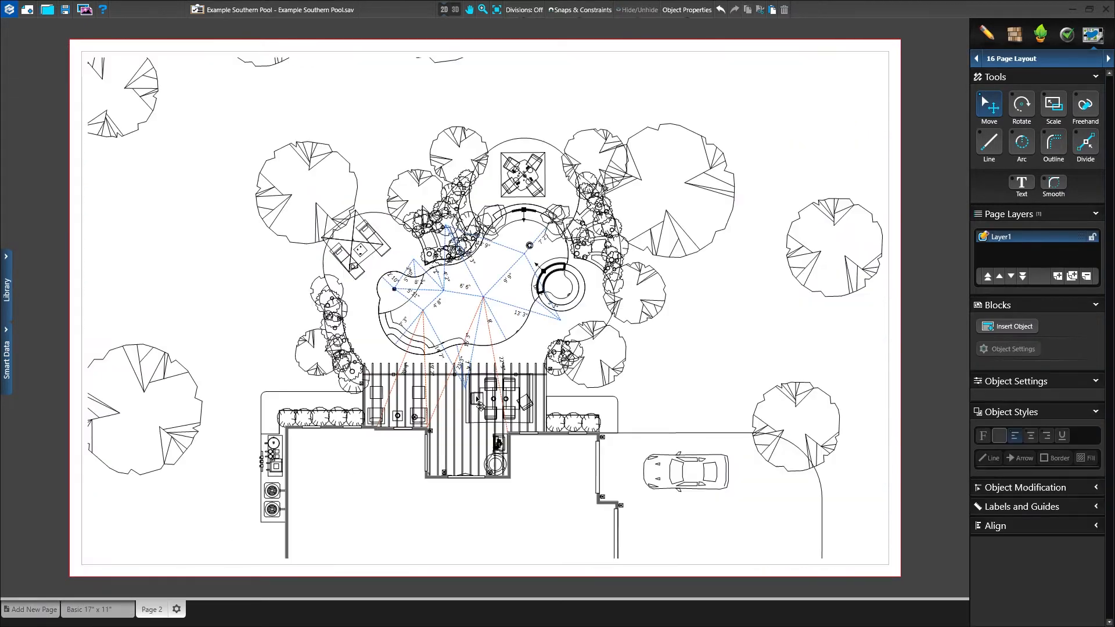
{"action": "left_click", "coordinate": [1009, 349]}
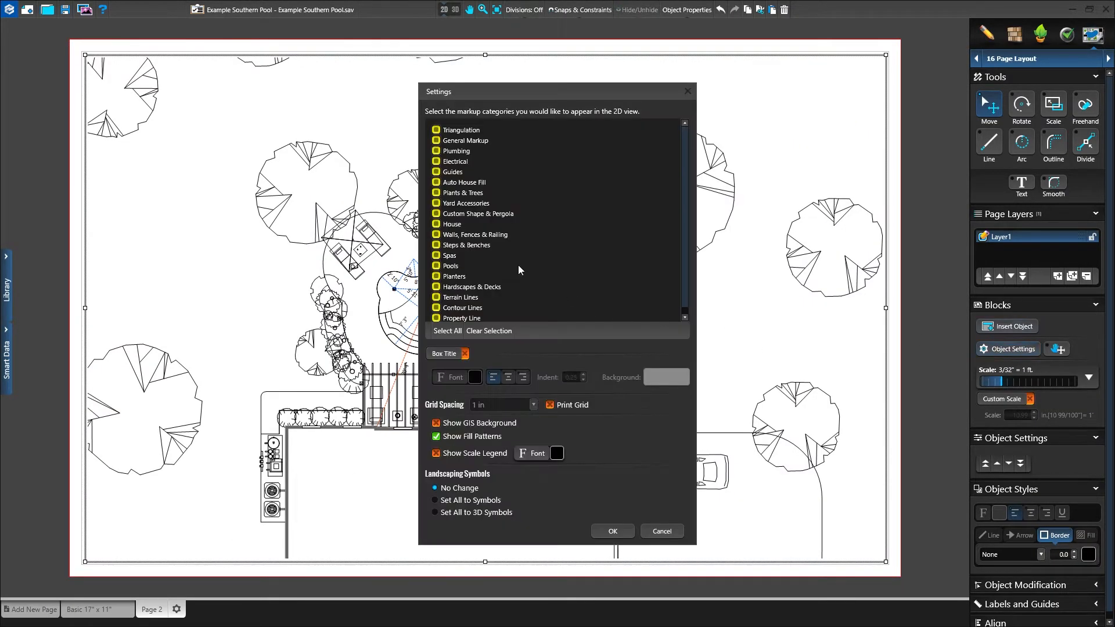
{"action": "left_click", "coordinate": [467, 204]}
{"action": "left_click", "coordinate": [613, 530]}
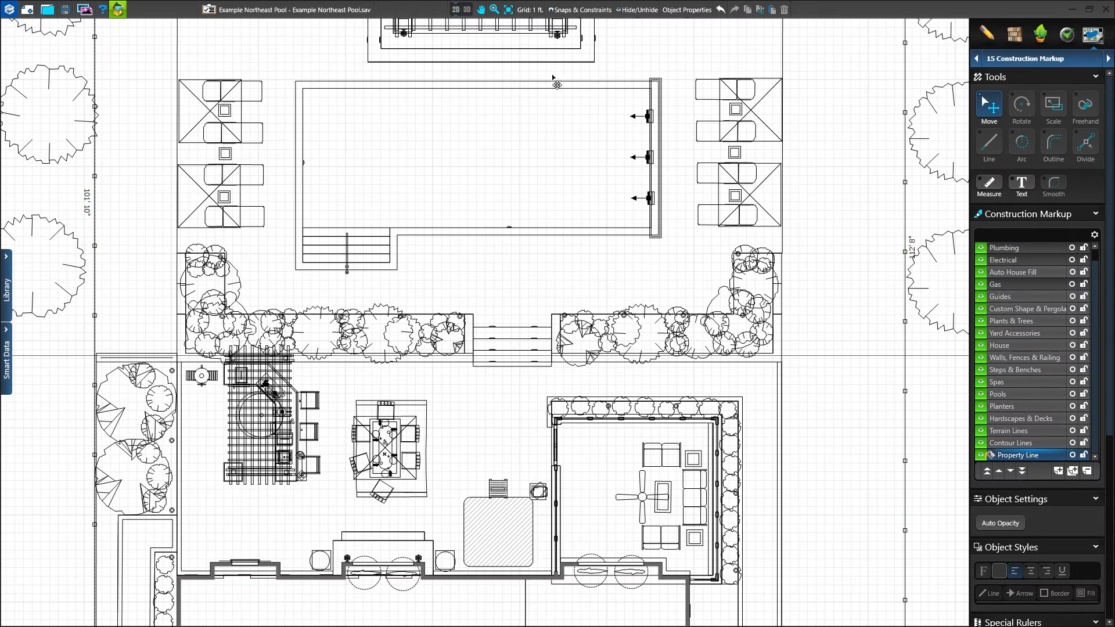
- Apply a Center Line Ruler to the rectangular pool in the Example Northeast Pool project
{"action": "left_click", "coordinate": [472, 230]}
{"action": "left_click_drag", "start_coordinate": [1109, 305], "coordinate": [1106, 532]}
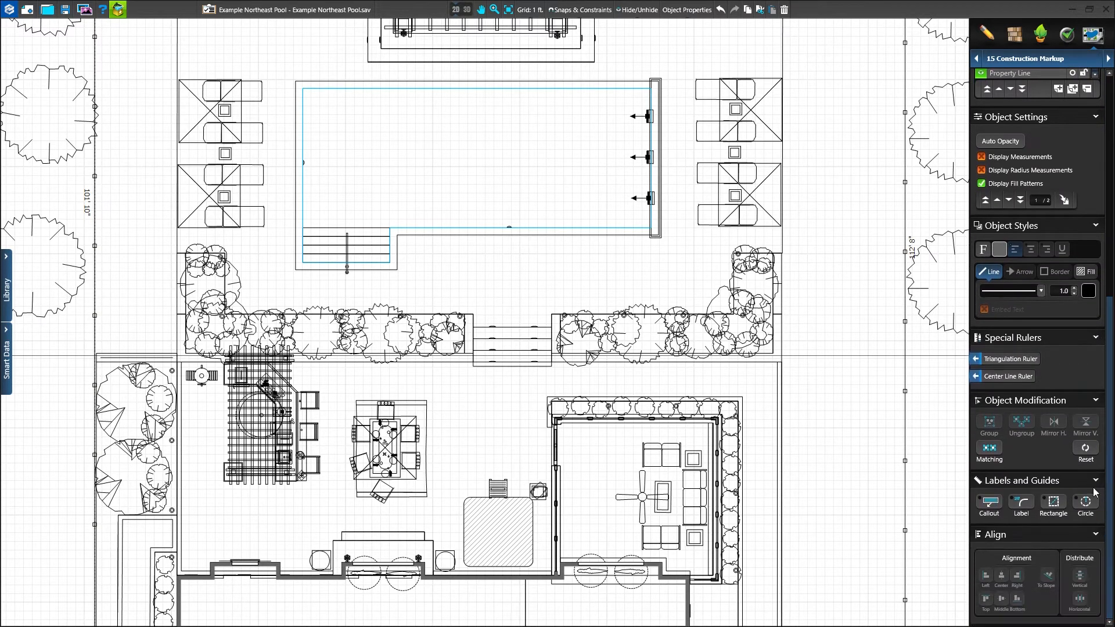
{"action": "left_click", "coordinate": [1007, 377]}
{"action": "left_click_drag", "start_coordinate": [1107, 370], "coordinate": [1108, 178]}
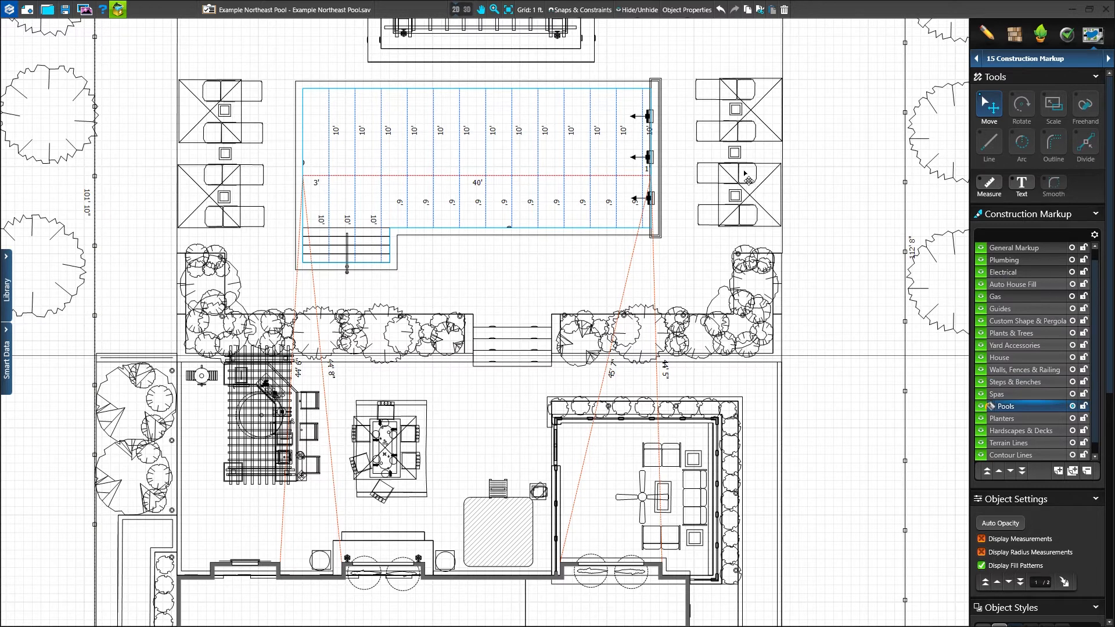
- Hide the Custom Shape & Pergola, Plants & Trees and Yard Accessories layers around the rectangular pool
{"action": "left_click", "coordinate": [980, 321]}
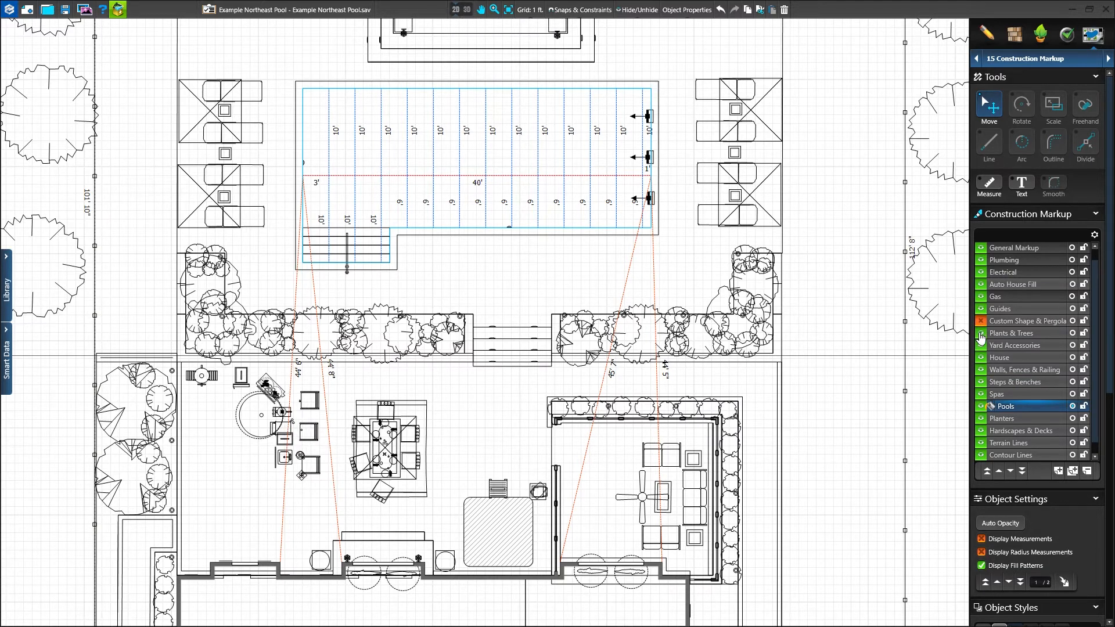
{"action": "left_click", "coordinate": [981, 332]}
{"action": "left_click", "coordinate": [981, 345]}
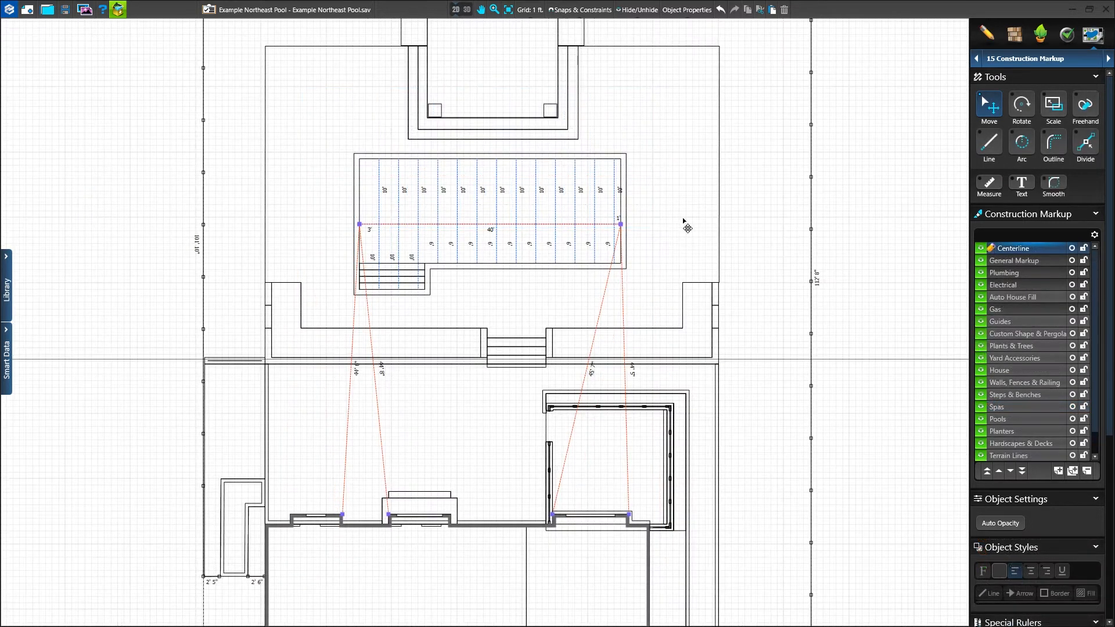
- Anchor the ruler's left reference lines to both corners of the left bay window, and shift the center line to 8' from the pool's upper wall
{"action": "left_click", "coordinate": [491, 227]}
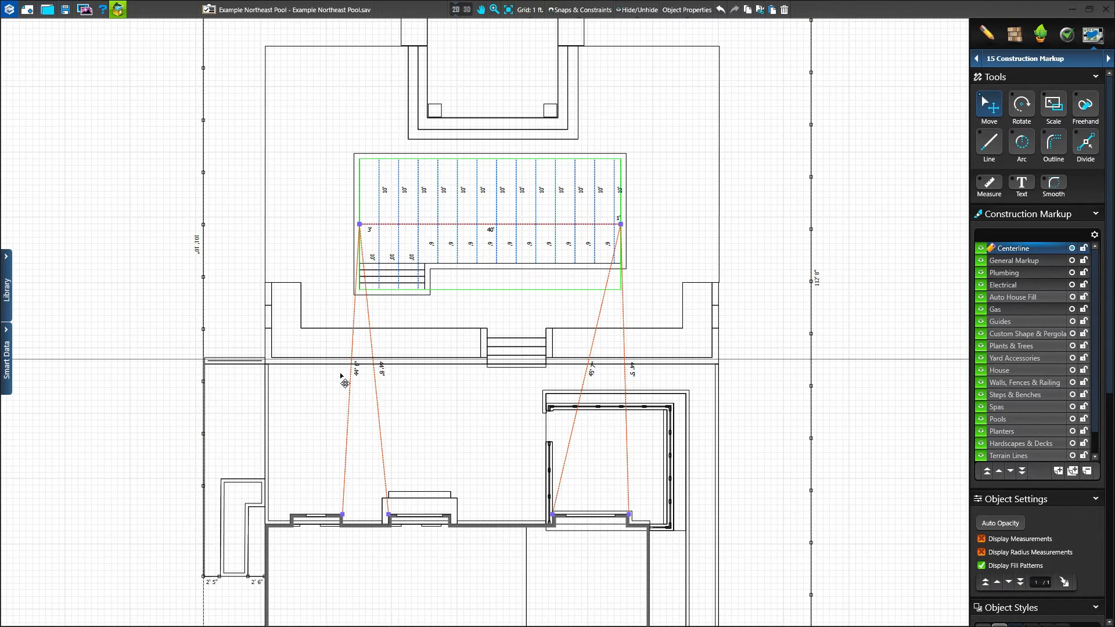
{"action": "left_click_drag", "start_coordinate": [343, 515], "coordinate": [292, 513]}
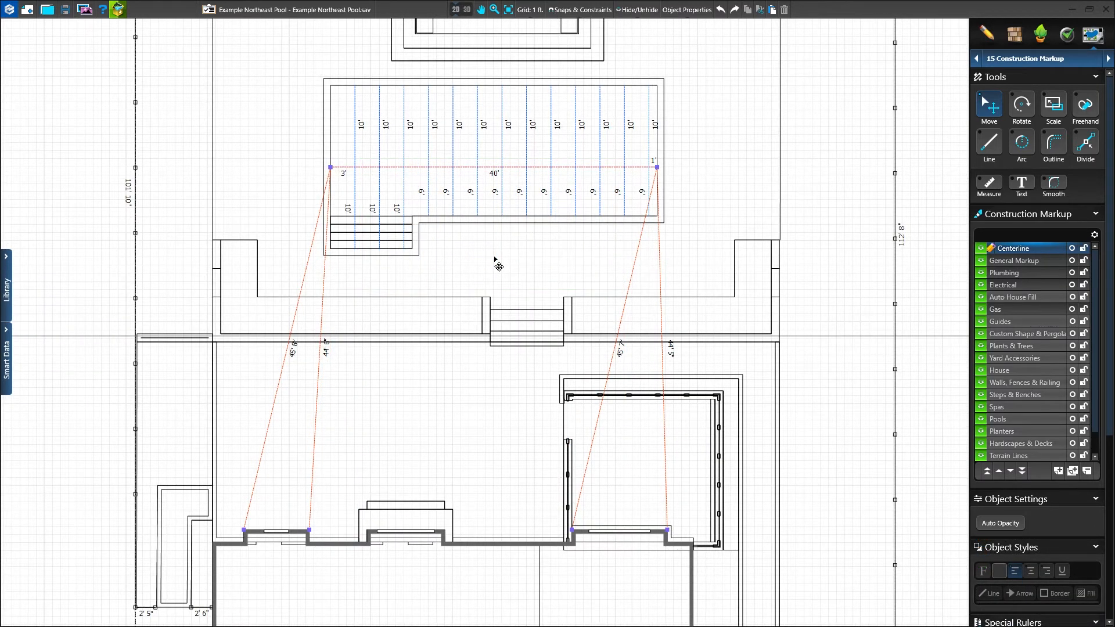
{"action": "left_click", "coordinate": [519, 174]}
{"action": "mouse_move", "coordinate": [516, 168]}
{"action": "left_mouse_down"}
{"action": "mouse_move", "coordinate": [518, 145]}
{"action": "mouse_move", "coordinate": [519, 157]}
{"action": "left_mouse_up"}
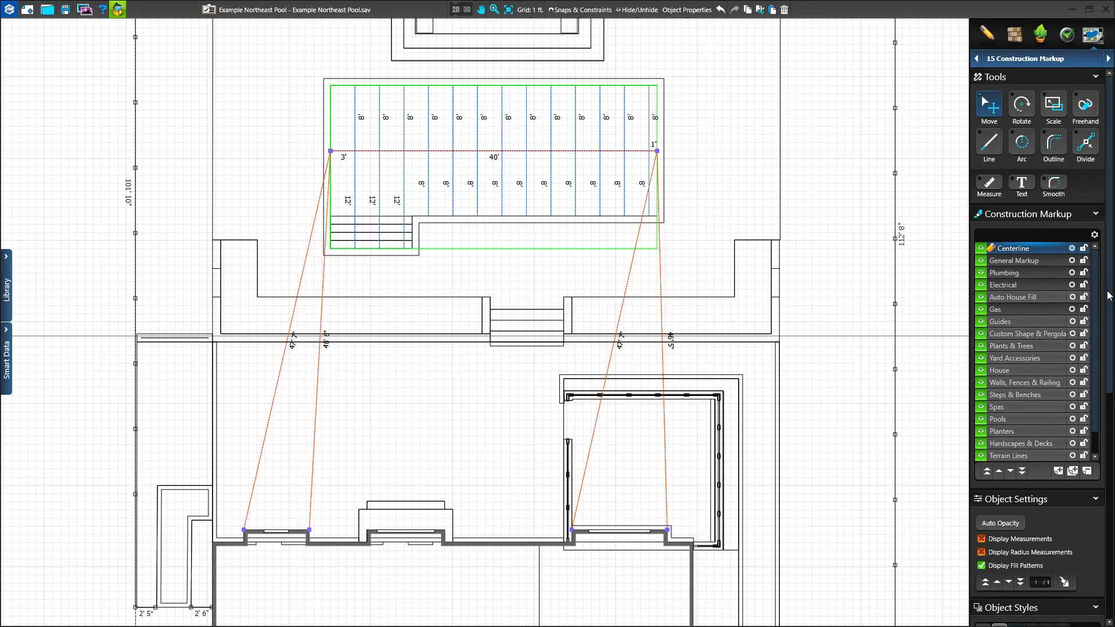
- Set the center line ruler's spacing on the rectangular pool to 5 ft 0 in
{"action": "scroll", "coordinate": [1109, 296], "scroll_direction": "down", "scroll_amount": 6}
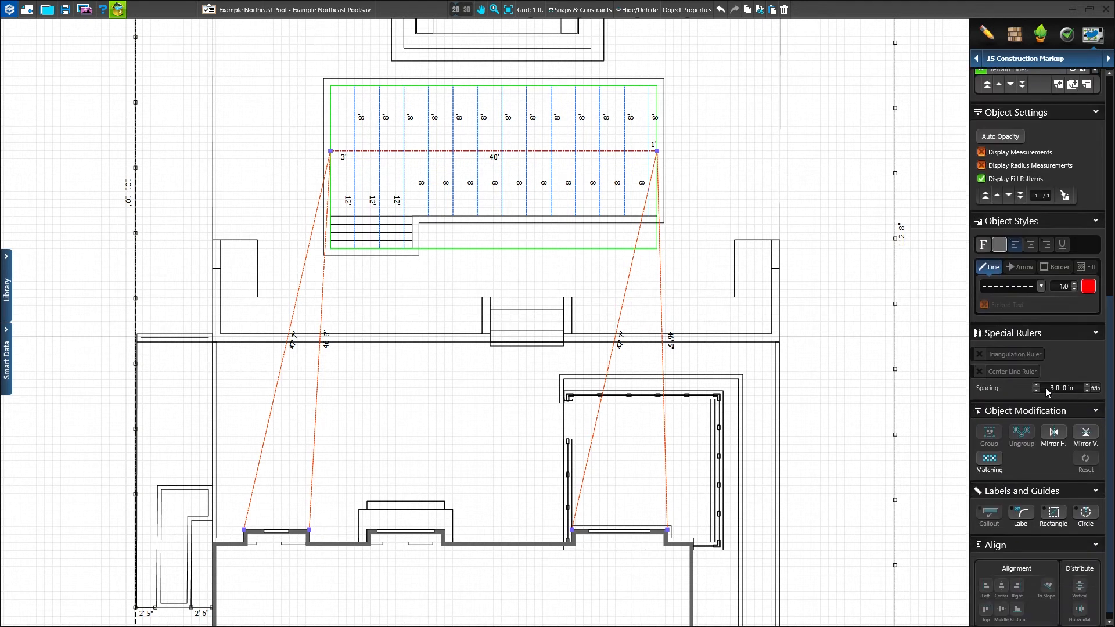
{"action": "left_click", "coordinate": [1038, 386]}
{"action": "left_click", "coordinate": [1038, 386]}
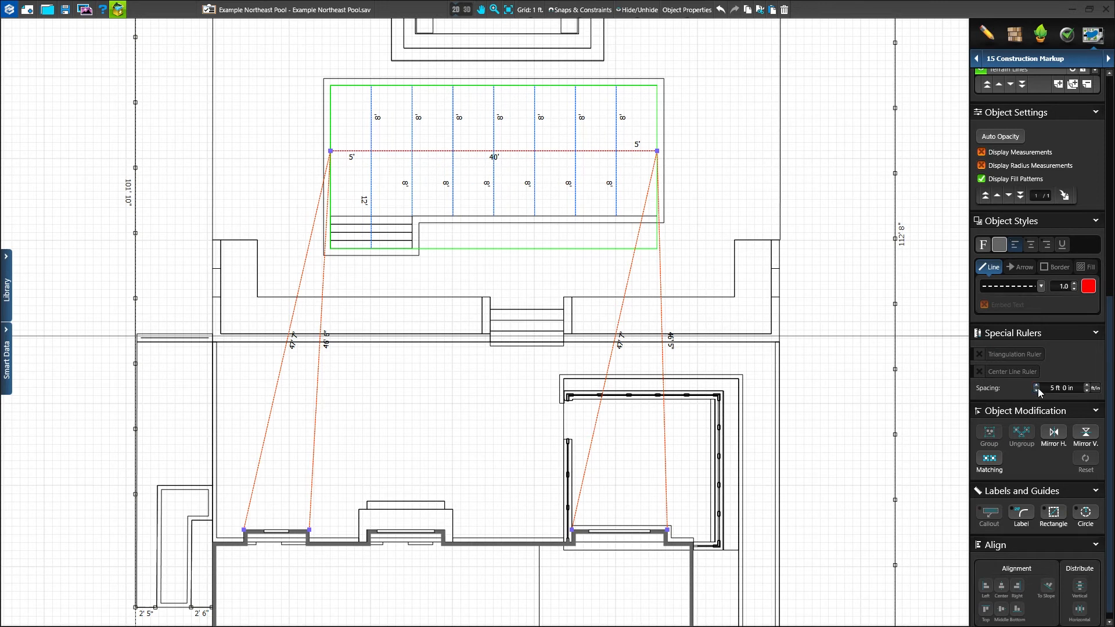
- Set the thickness of the orange reference lines between the pool and the house to 2.0
{"action": "scroll", "coordinate": [1109, 325], "scroll_direction": "up", "scroll_amount": 6}
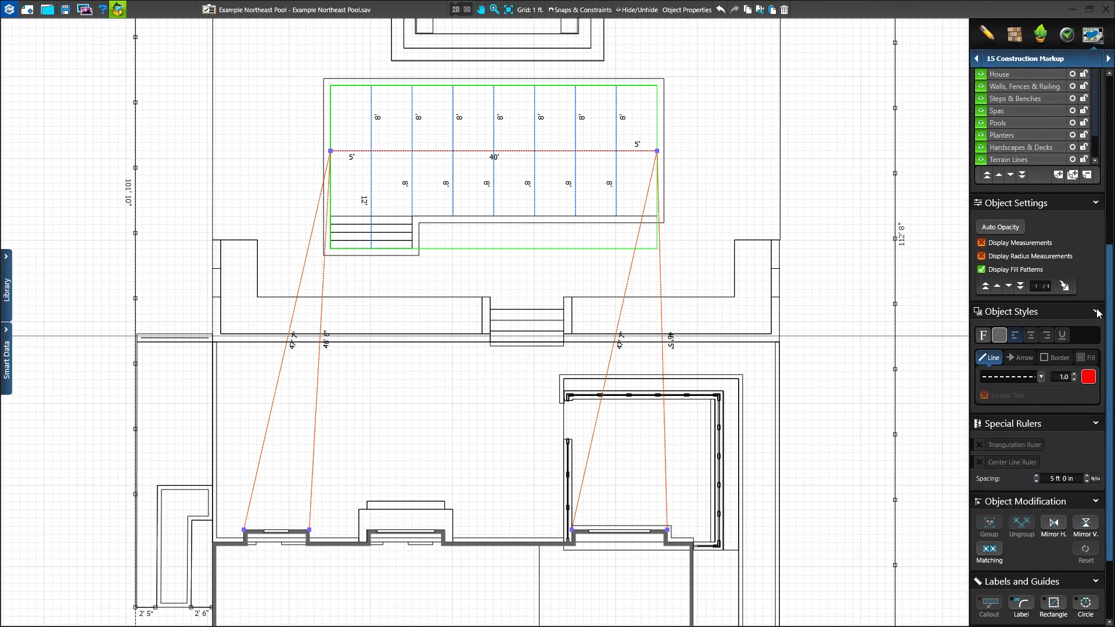
{"action": "left_click", "coordinate": [1027, 110]}
{"action": "mouse_move", "coordinate": [616, 147]}
{"action": "left_mouse_down"}
{"action": "mouse_move", "coordinate": [622, 107]}
{"action": "mouse_move", "coordinate": [623, 129]}
{"action": "left_mouse_up"}
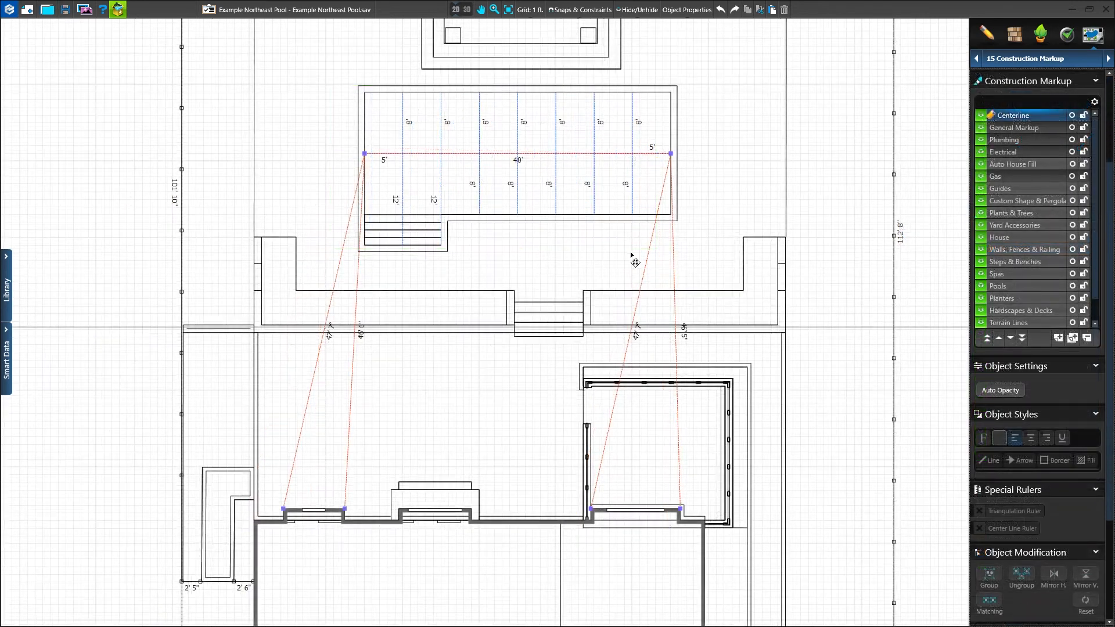
{"action": "left_click", "coordinate": [649, 256]}
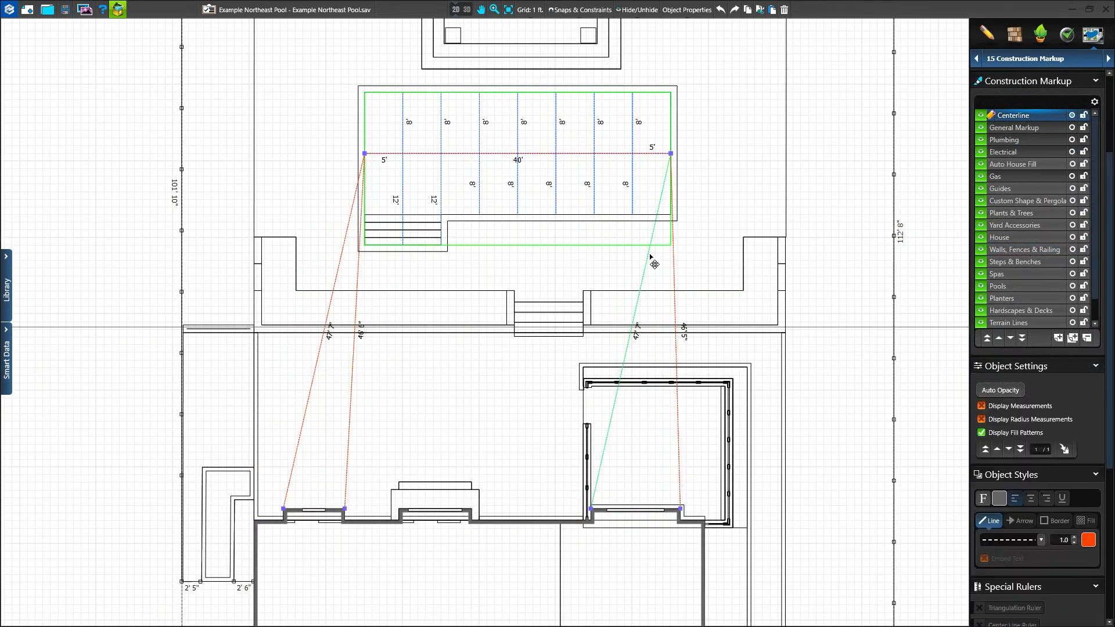
{"action": "left_click", "coordinate": [1074, 537]}
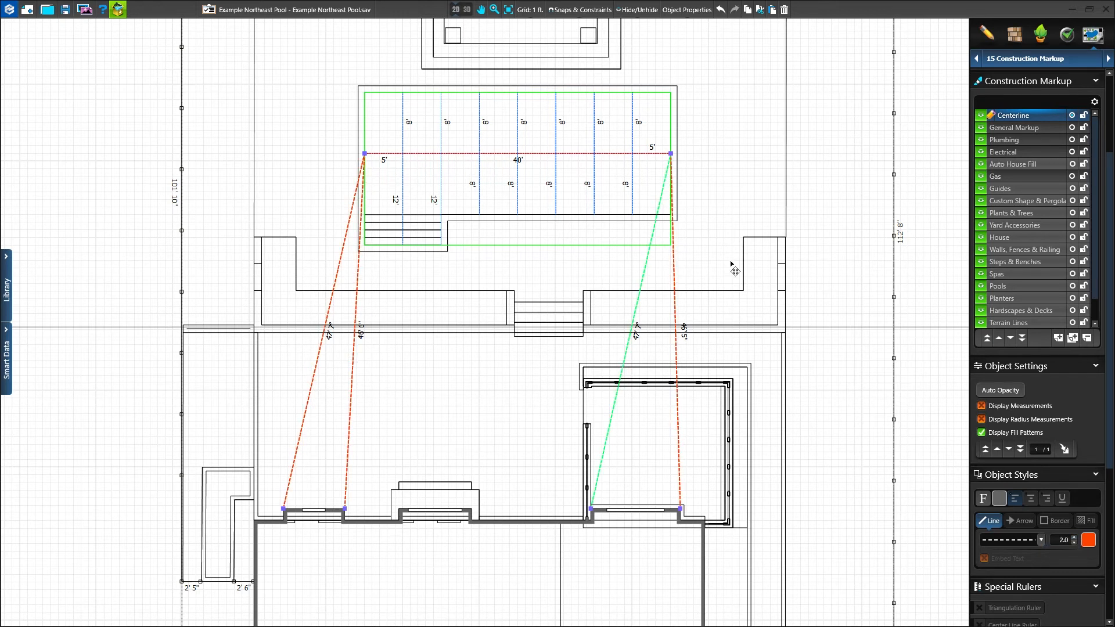
- Set the ruler's blue crosswise lines to a thickness of 2.0 and thicken its red center line as well
{"action": "left_click", "coordinate": [594, 146]}
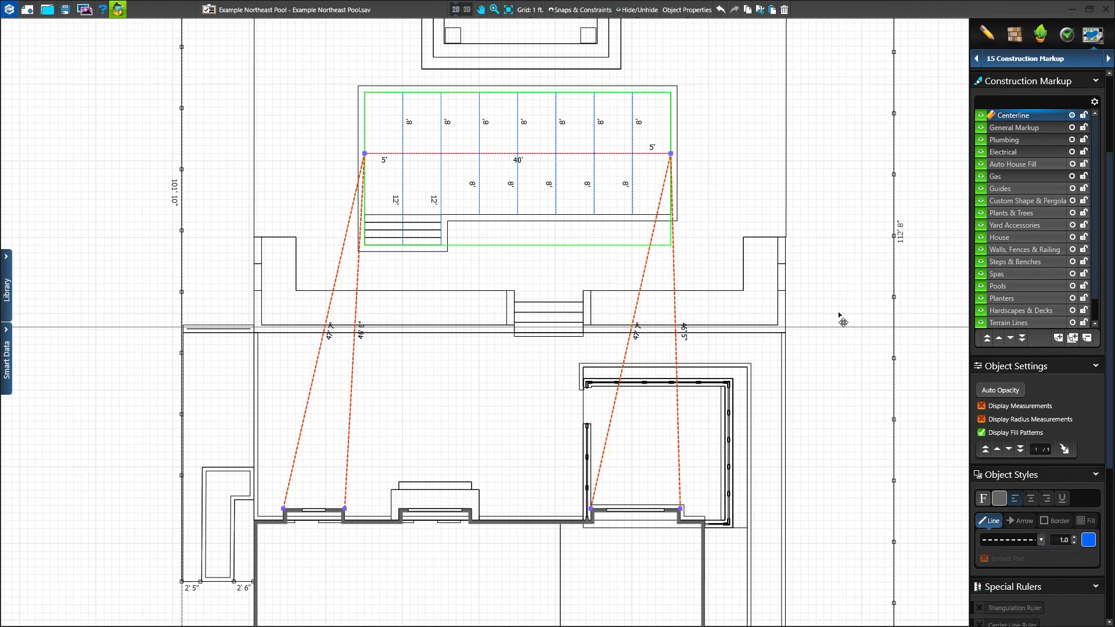
{"action": "left_click", "coordinate": [1074, 538]}
{"action": "left_click", "coordinate": [1074, 538]}
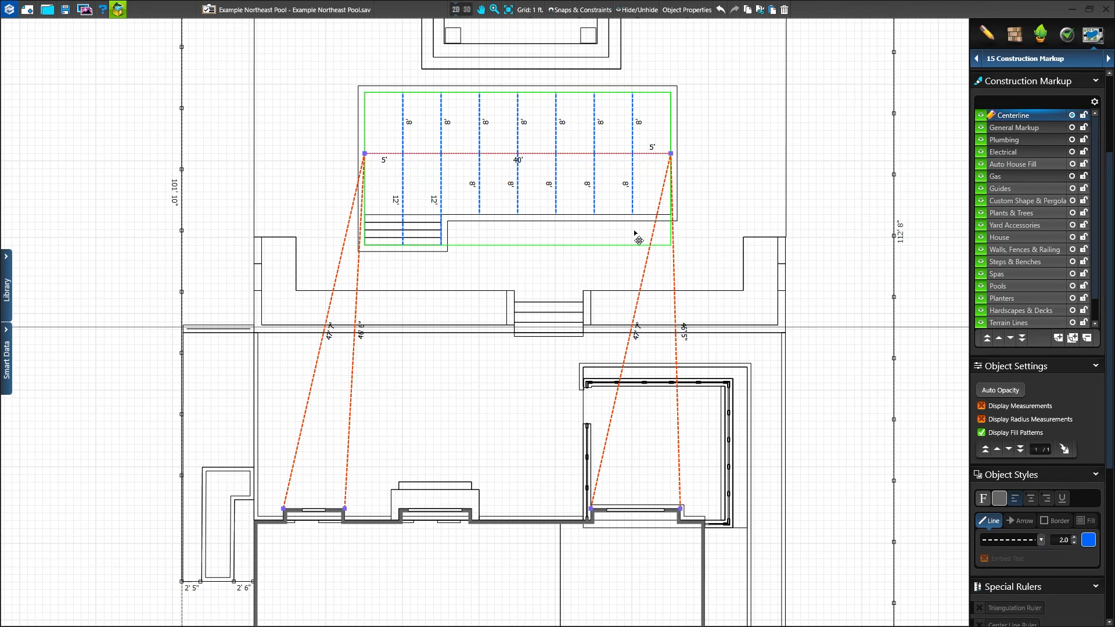
{"action": "left_click", "coordinate": [541, 154]}
{"action": "left_click", "coordinate": [1074, 537]}
{"action": "left_click", "coordinate": [1073, 538]}
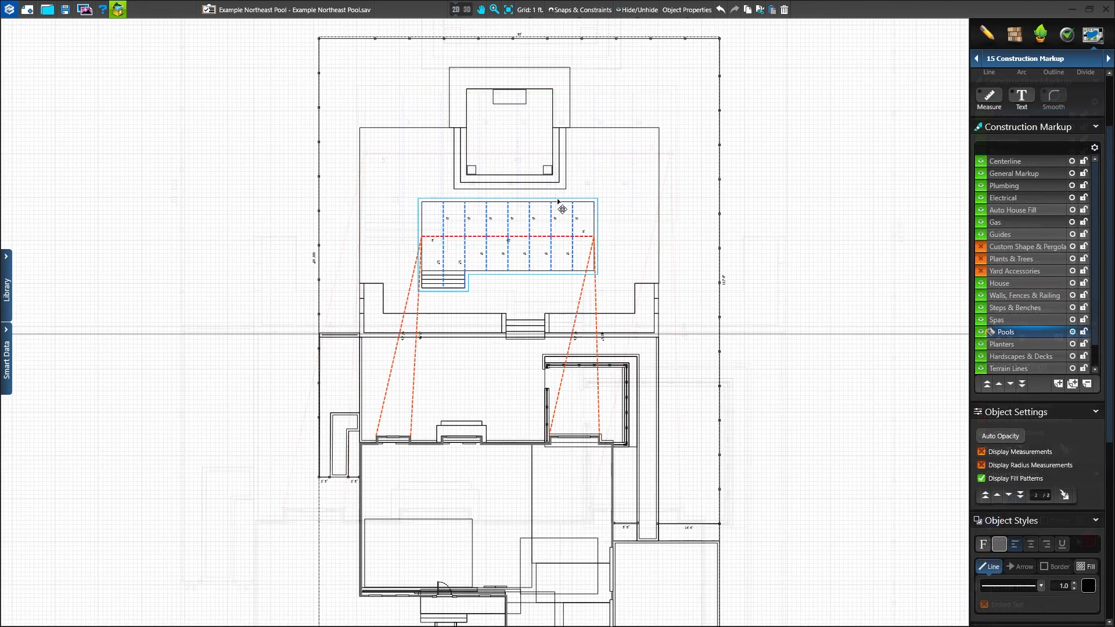
- Show the Yard Accessories, Plants & Trees and Custom Shape & Pergola layers again in the construction markup
{"action": "left_click", "coordinate": [981, 270]}
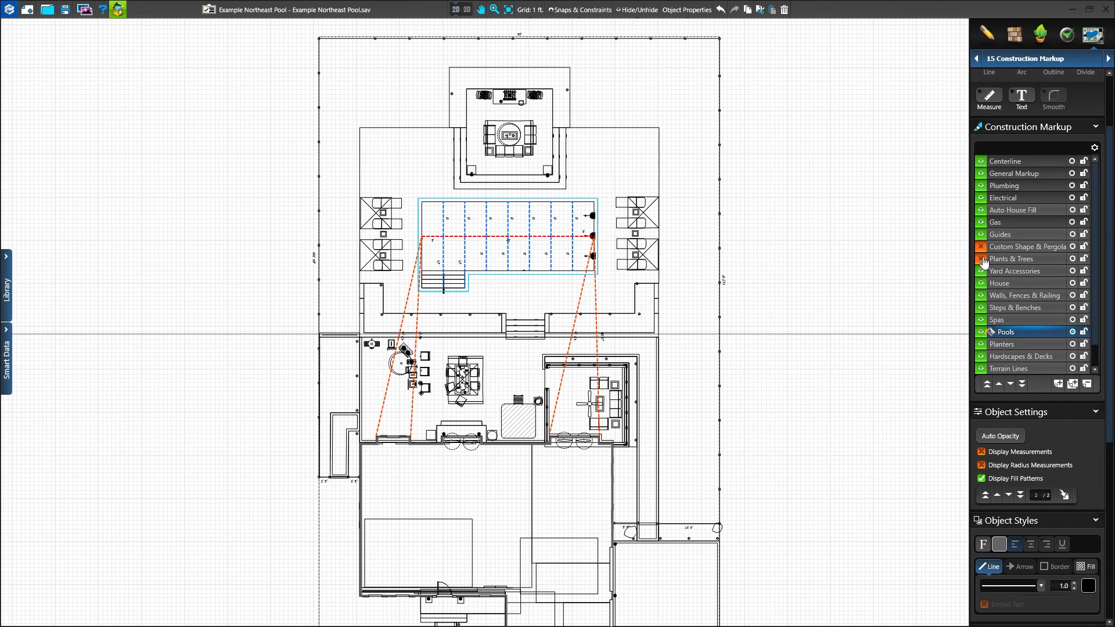
{"action": "left_click", "coordinate": [981, 258]}
{"action": "left_click", "coordinate": [981, 247]}
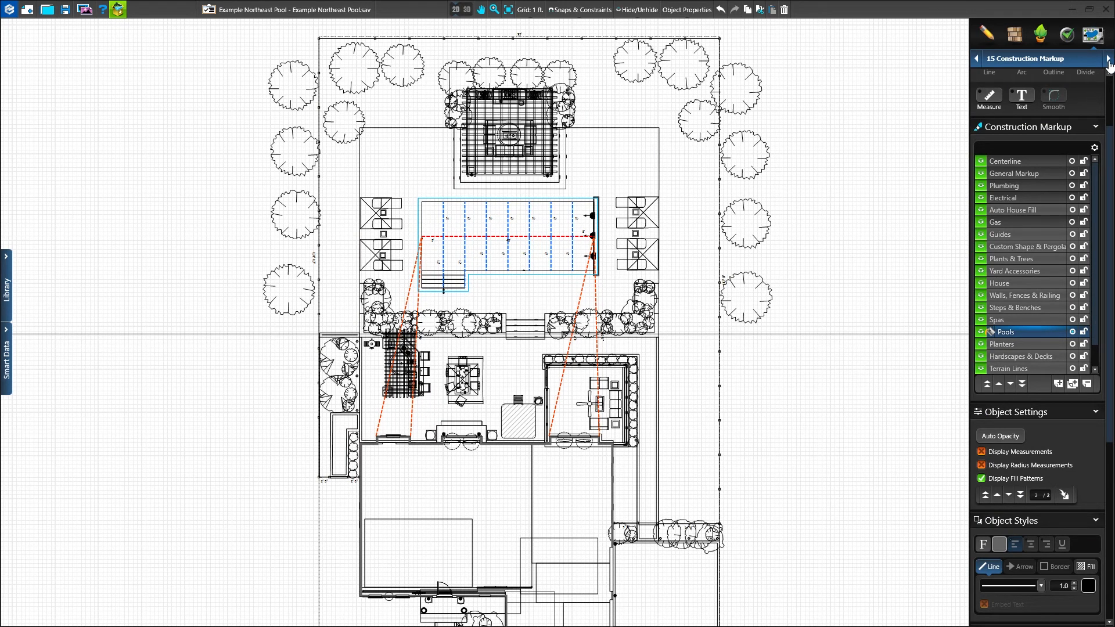
- Exclude Plants & Trees from the 2D view on the Simple - 17" x 11" page layout
{"action": "left_click", "coordinate": [1109, 58]}
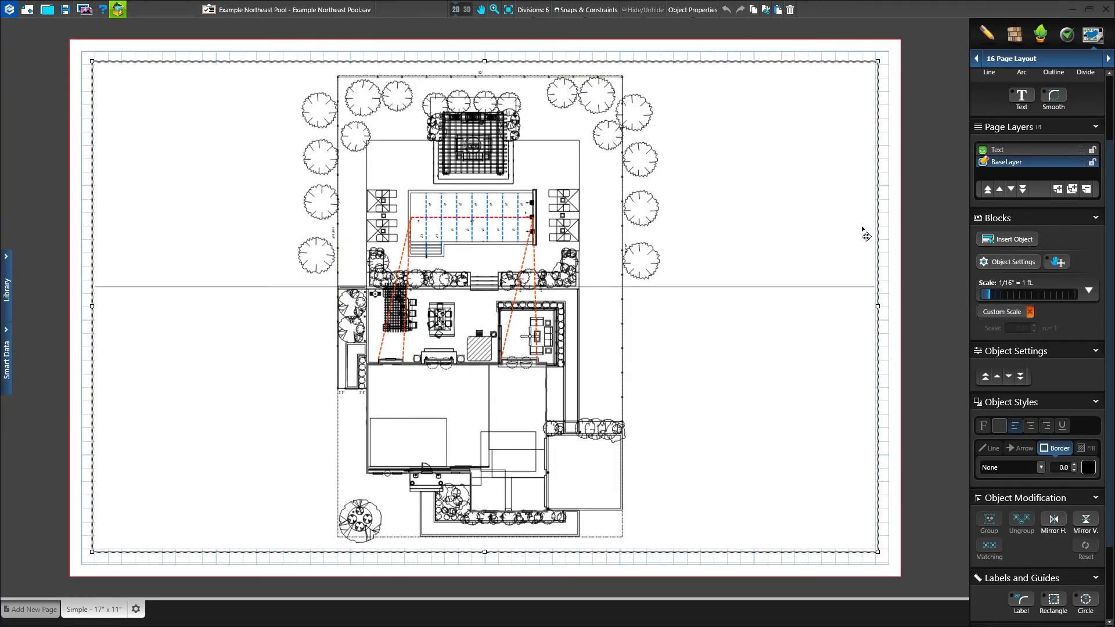
{"action": "left_click", "coordinate": [1007, 262]}
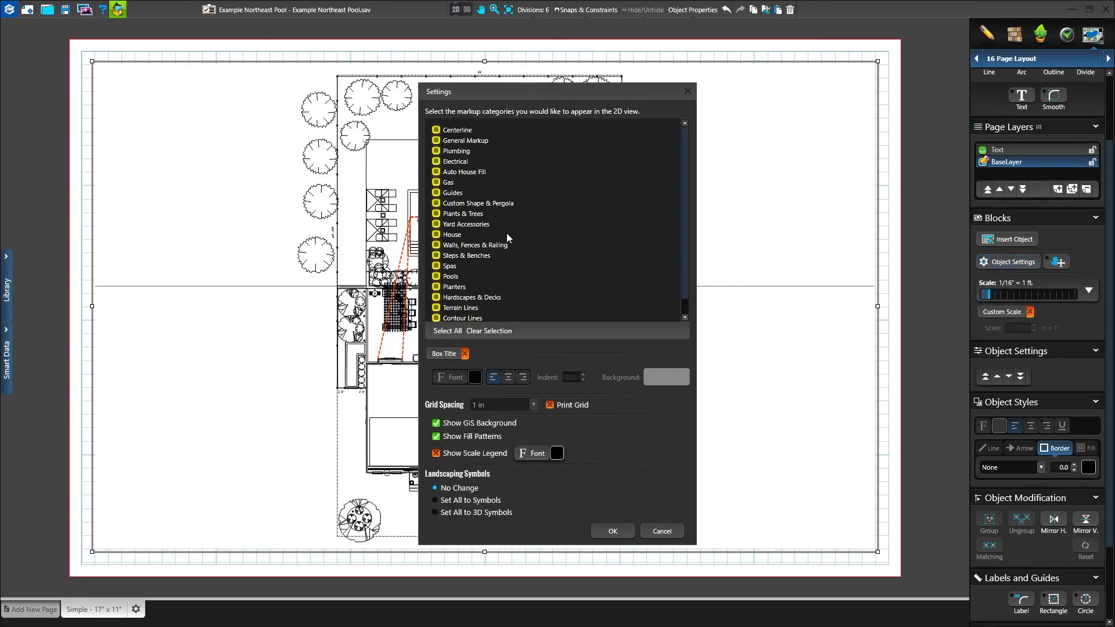
{"action": "left_click", "coordinate": [453, 214]}
{"action": "left_click", "coordinate": [613, 531]}
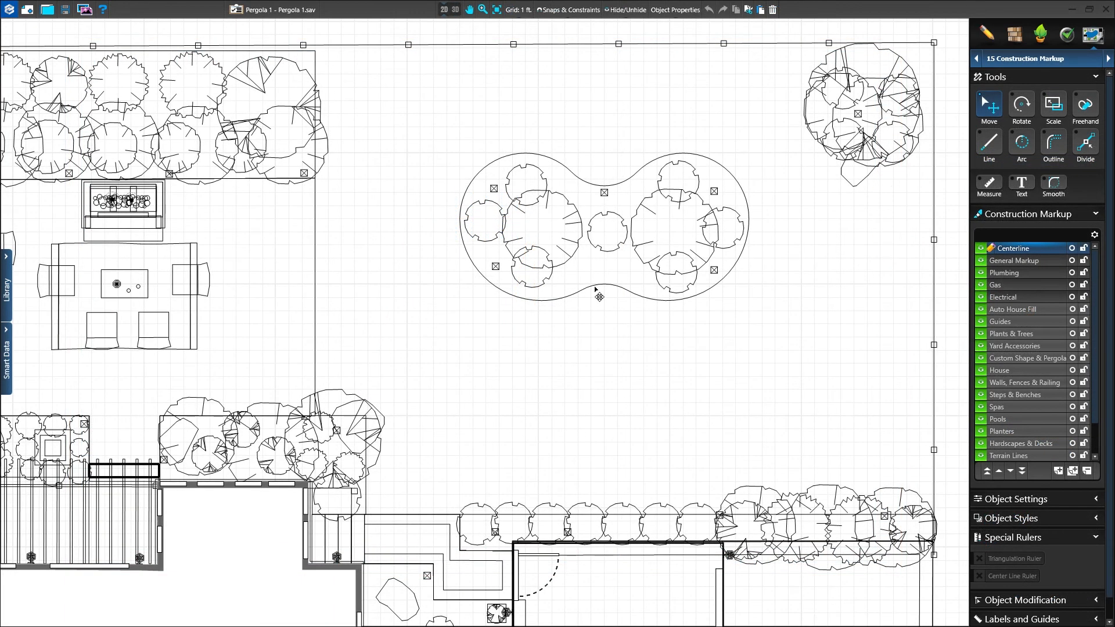
- Apply a Center Line Ruler to the curved planter in the Pergola 1 project and hide the Plants & Trees layer
{"action": "left_click", "coordinate": [596, 288]}
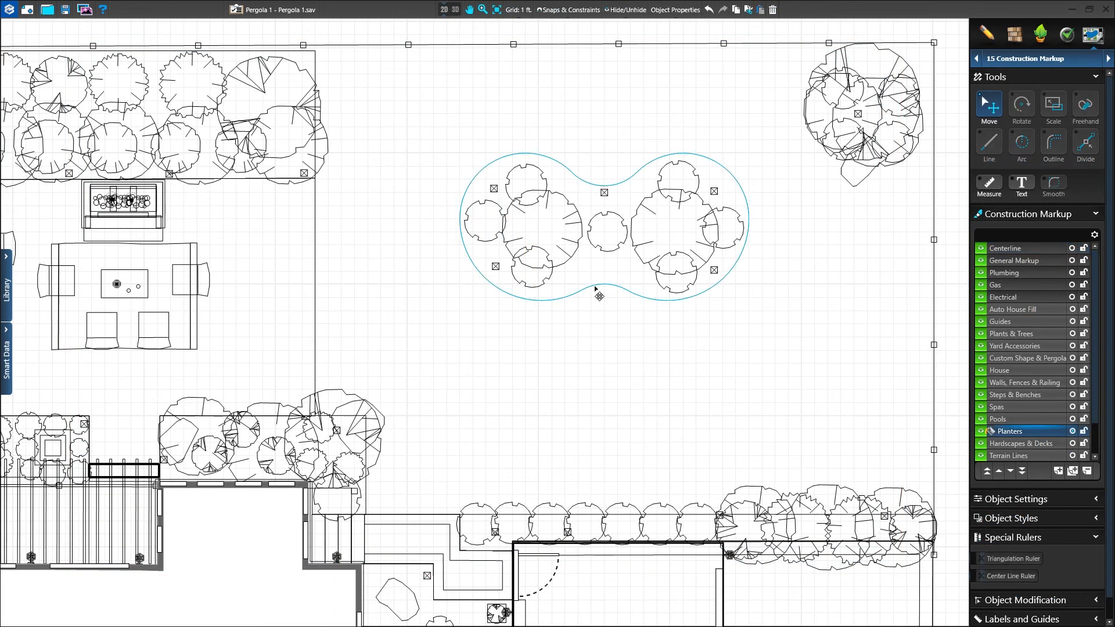
{"action": "left_click", "coordinate": [1012, 577]}
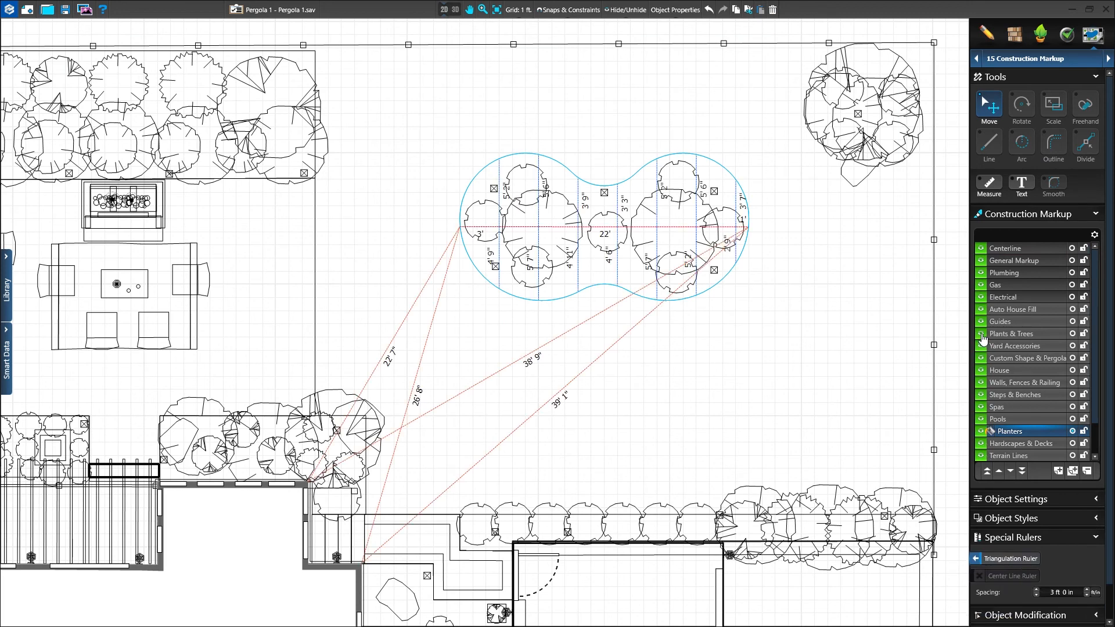
{"action": "left_click", "coordinate": [981, 333]}
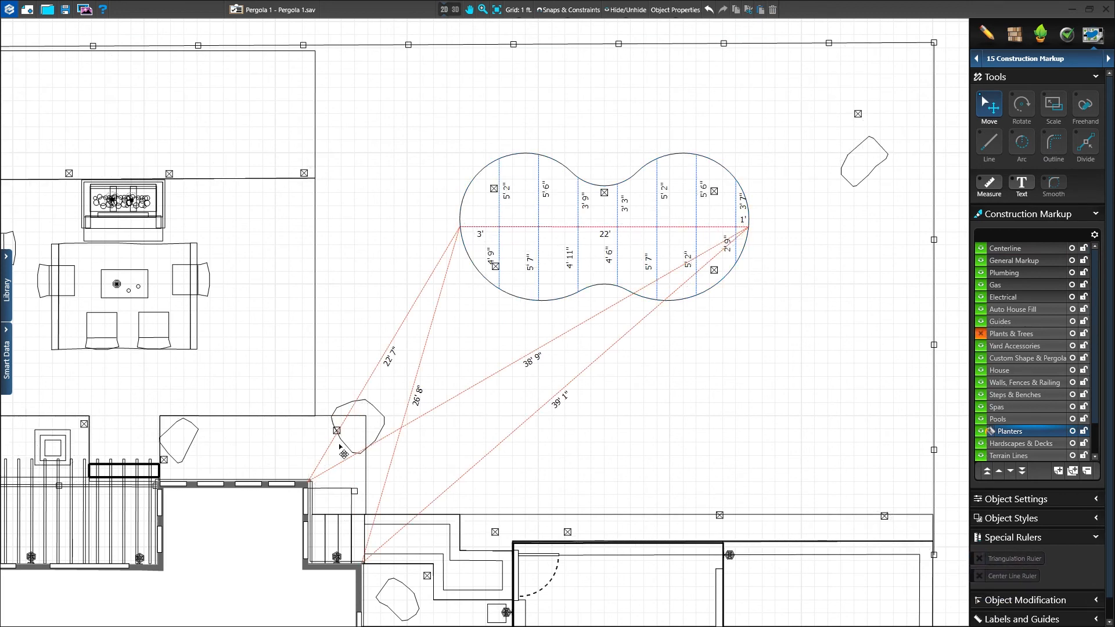